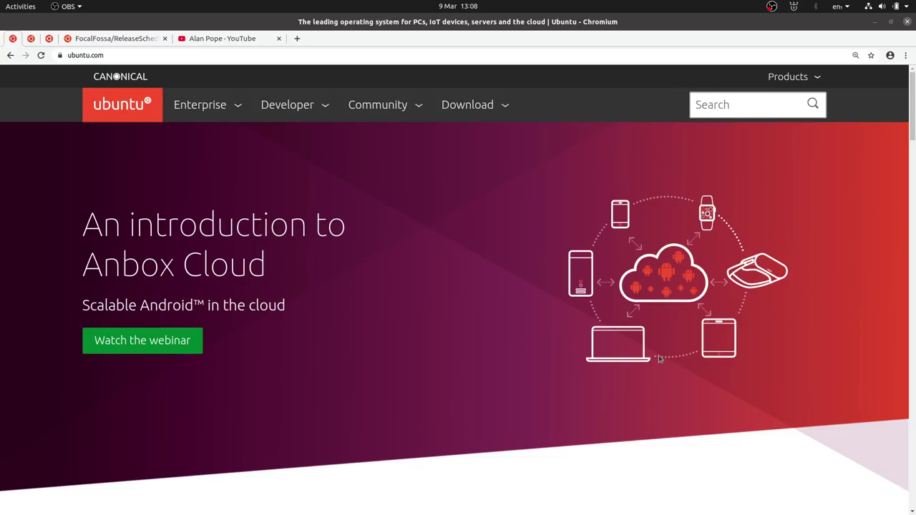
Switch to the YouTube channel tab that lists its uploaded videos
click(222, 40)
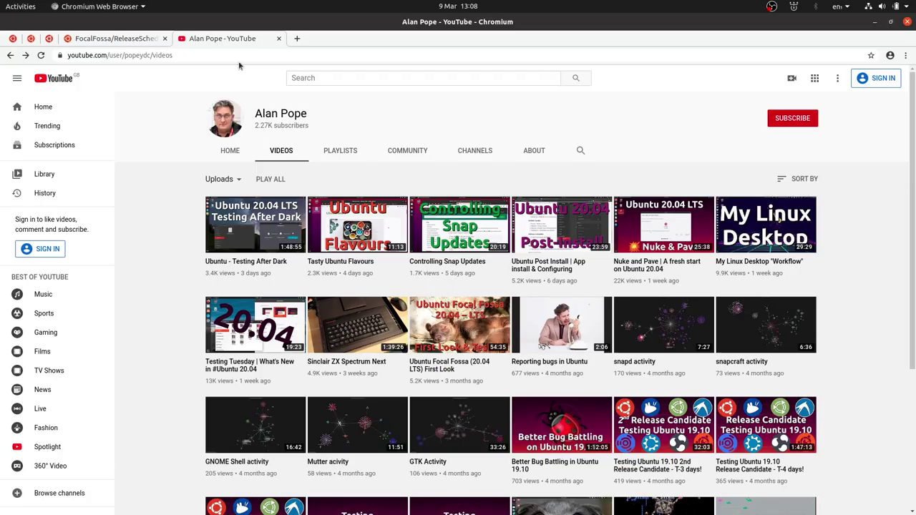
Open the 'Ubuntu - Testing After Dark' video in a new tab and switch to it
right_click(252, 229)
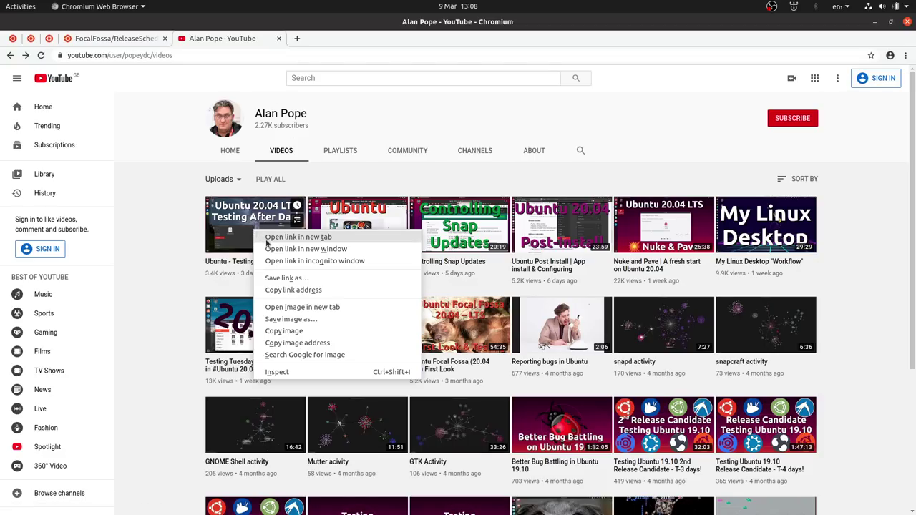
click(287, 238)
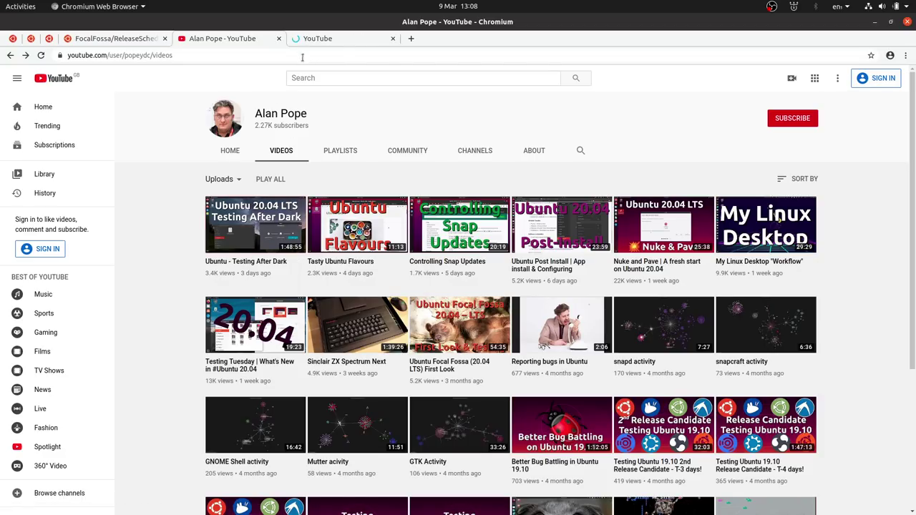
click(310, 39)
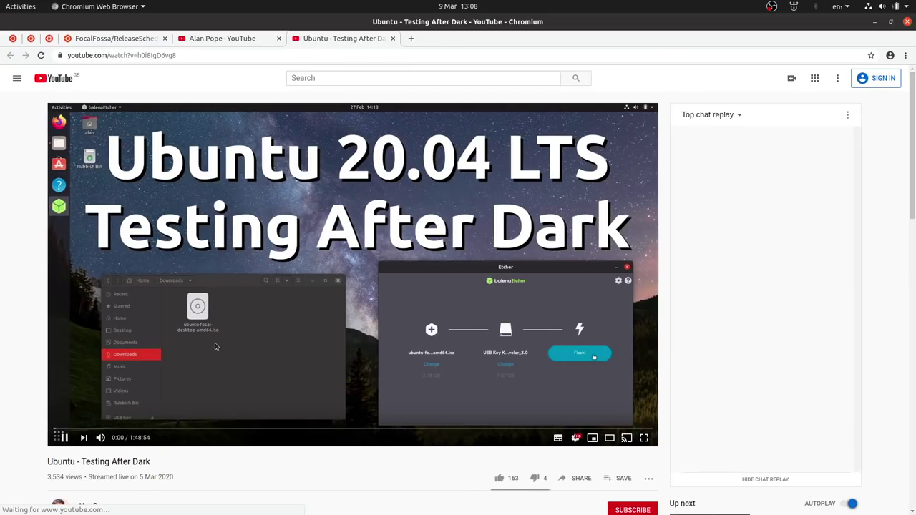
Pause the stream at 0:04 and scroll through its description and viewer comments
scroll(213, 338, down, 4)
scroll(229, 338, up, 4)
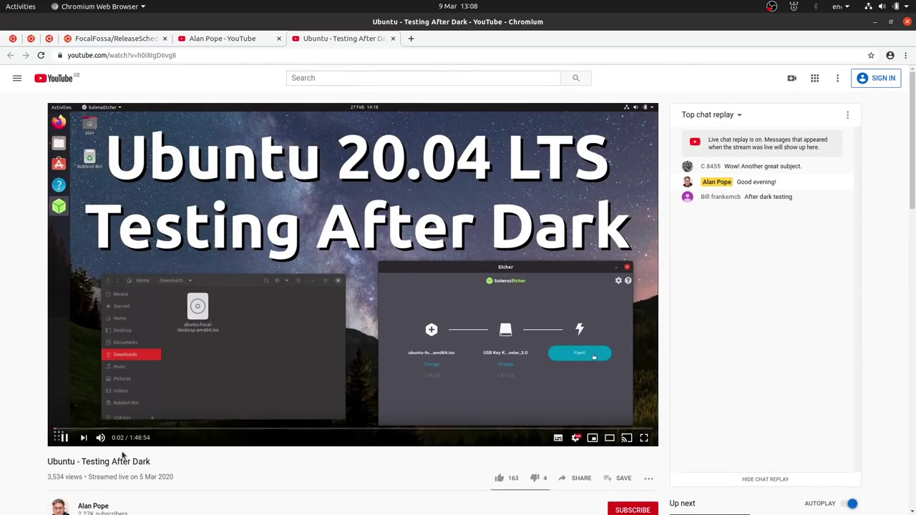
click(226, 329)
scroll(206, 485, down, 5)
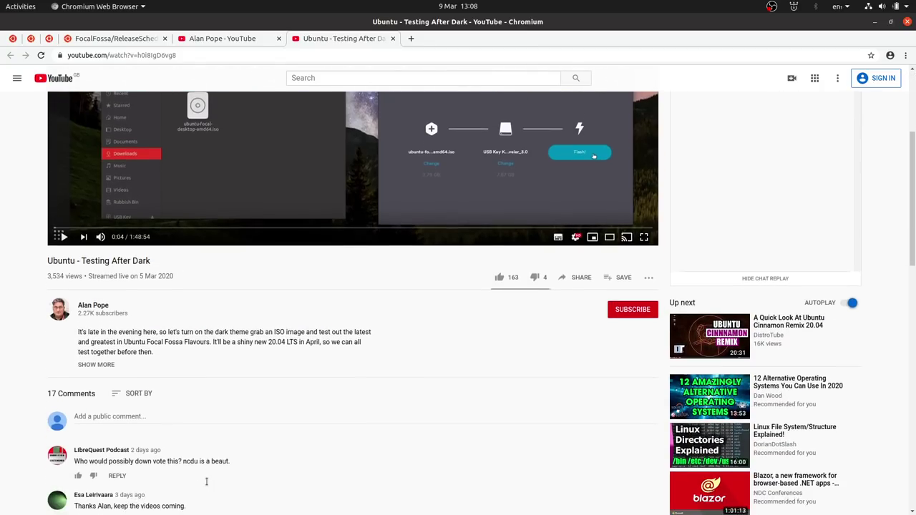
scroll(206, 485, up, 5)
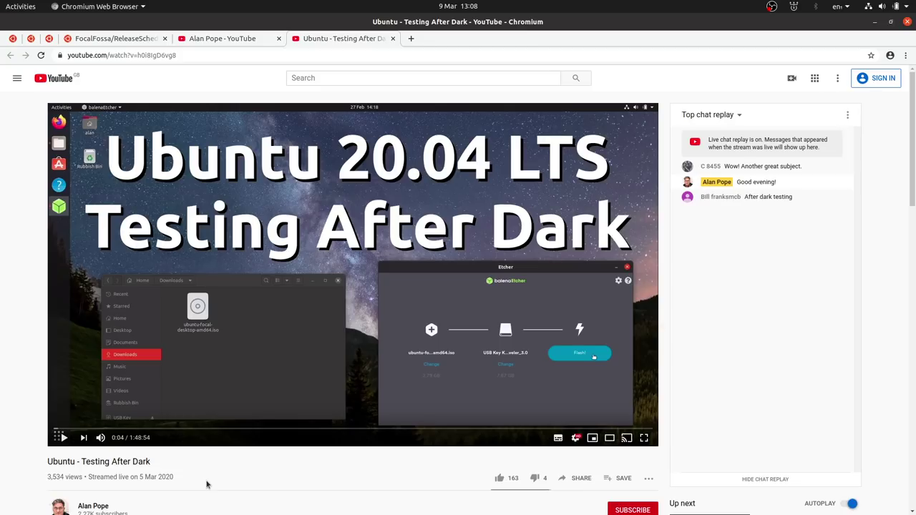
scroll(207, 485, down, 2)
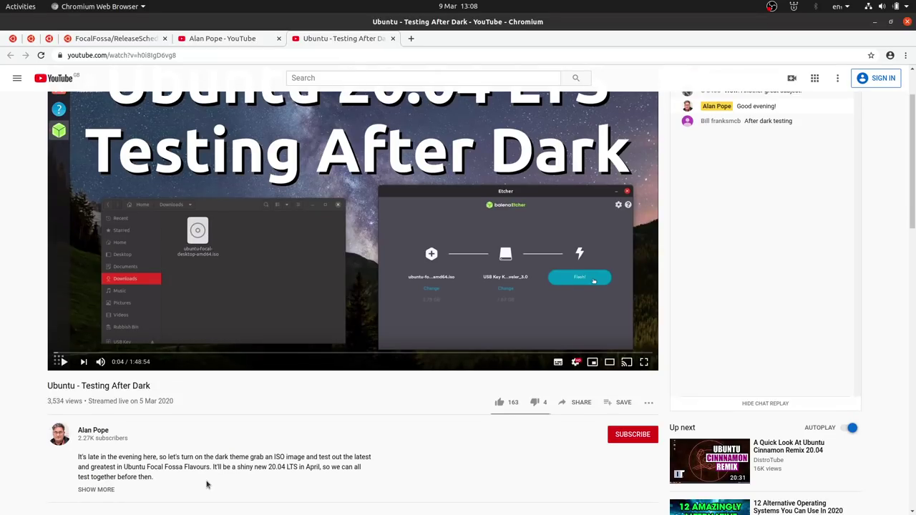
scroll(207, 485, down, 12)
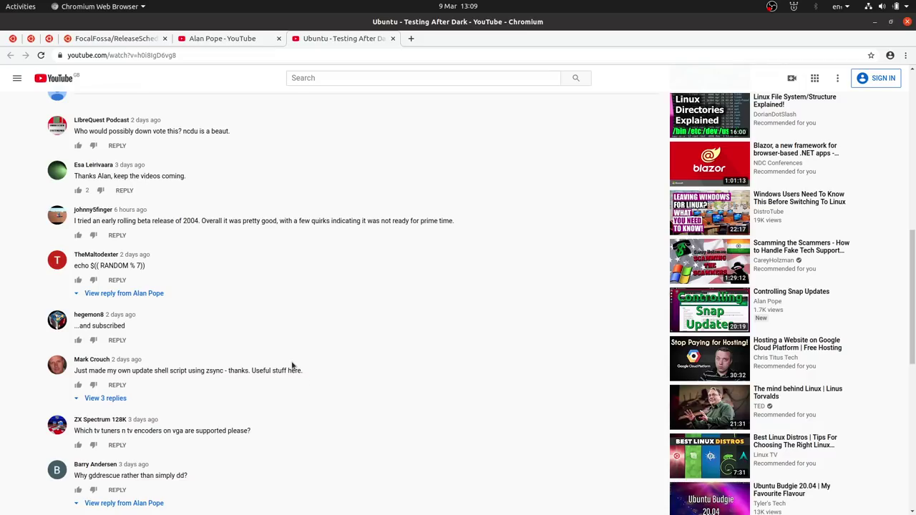
scroll(292, 366, down, 2)
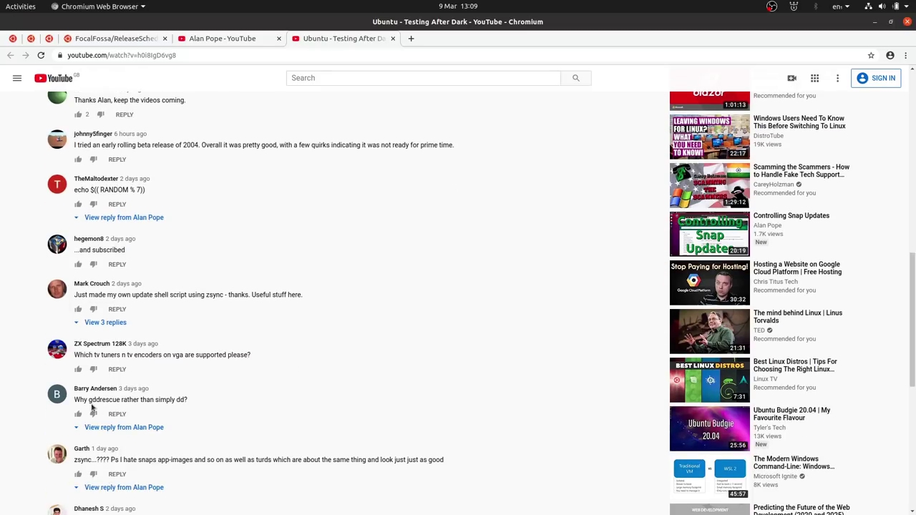
scroll(265, 411, up, 15)
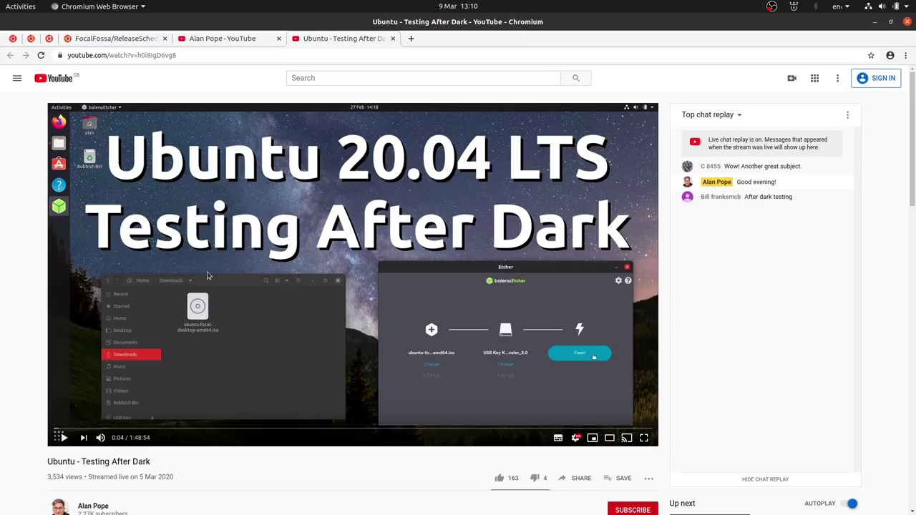
View the channel's Community poll on snap video ideas, then go back to the ubuntu.com tab
click(232, 41)
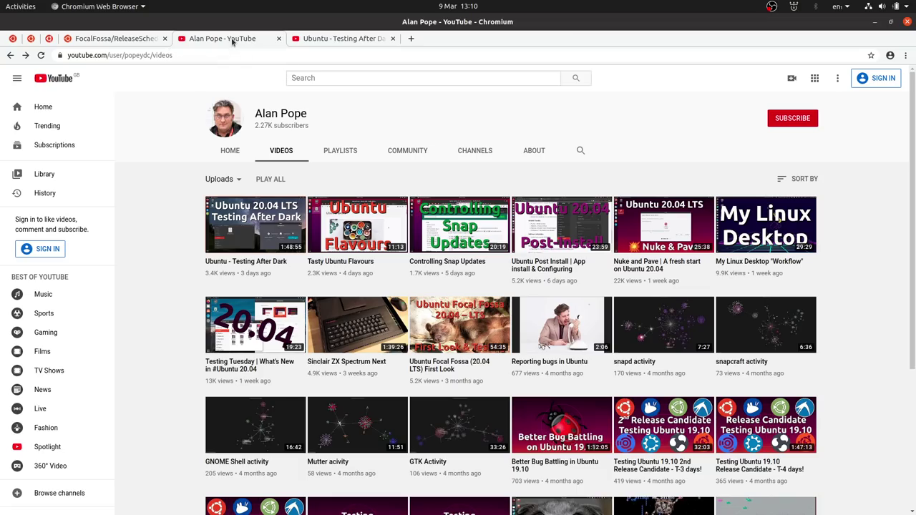
click(402, 154)
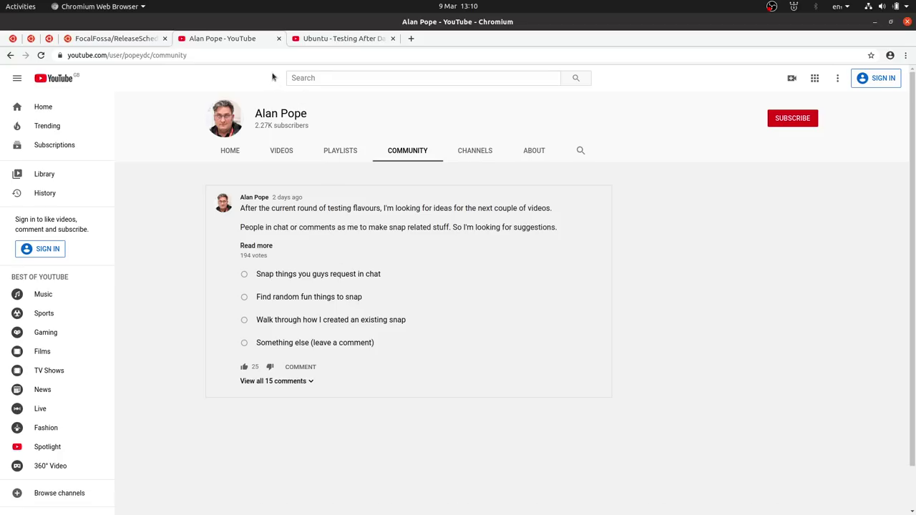
click(10, 40)
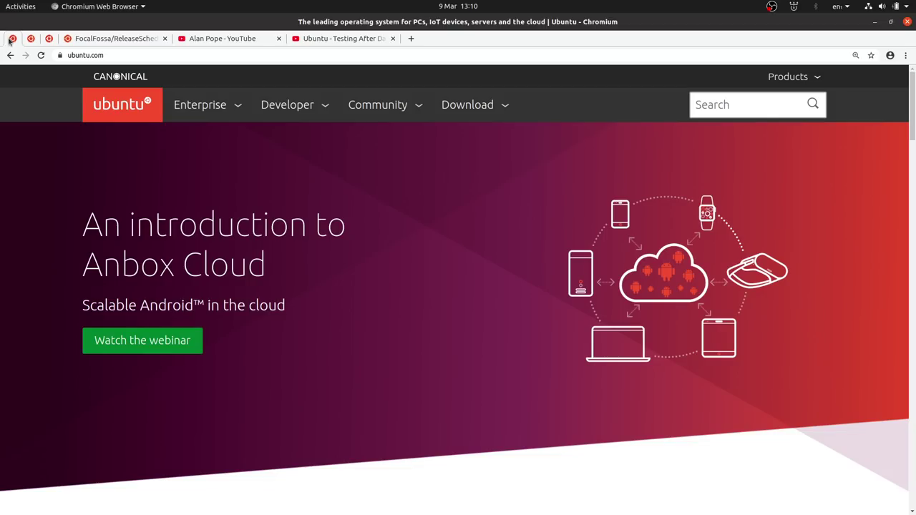
click(474, 115)
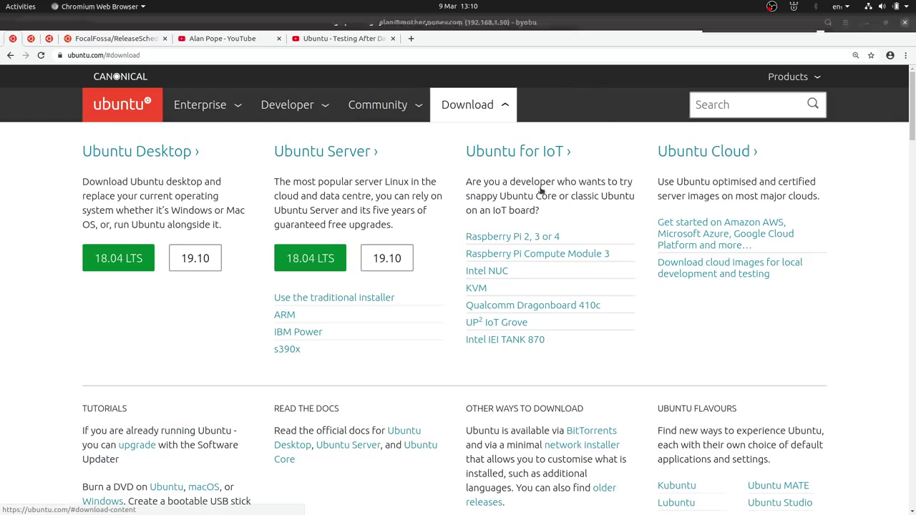
scroll(741, 344, down, 3)
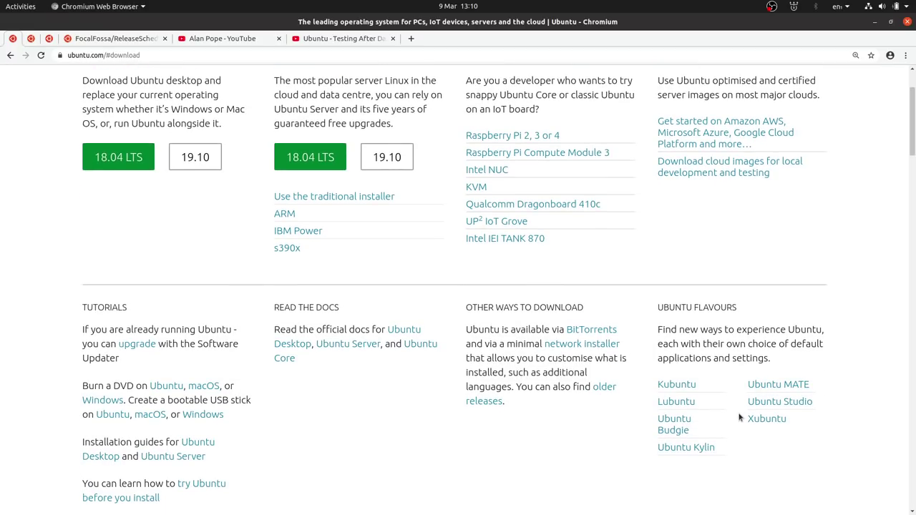
scroll(740, 418, up, 3)
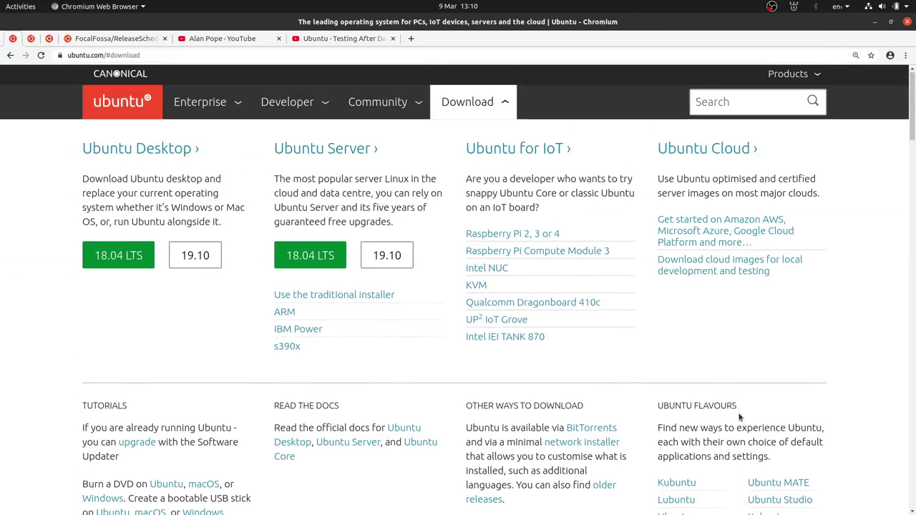
click(455, 104)
Drag the gedit 'flavours' window to the bottom-right, leaving the byobu terminal in view
key(alt+Tab)
key(alt+Tab)
key(alt+Tab)
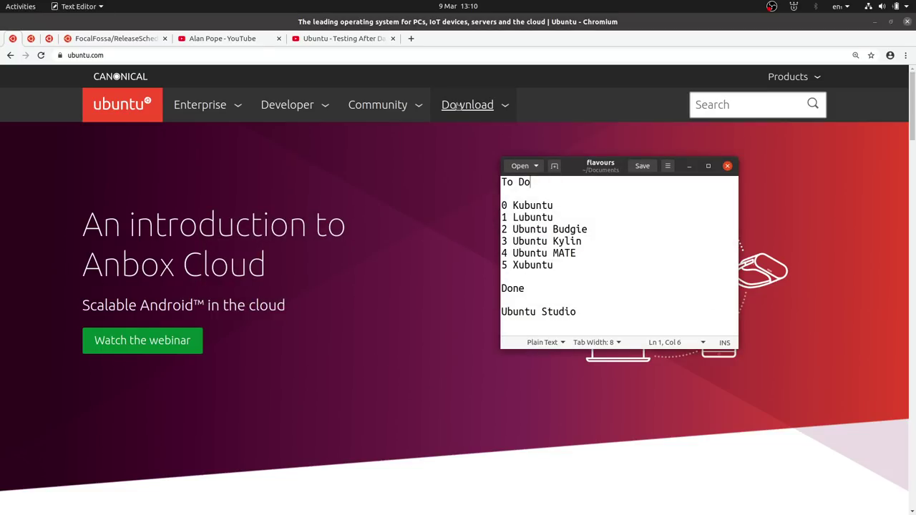
drag(600, 170, 763, 325)
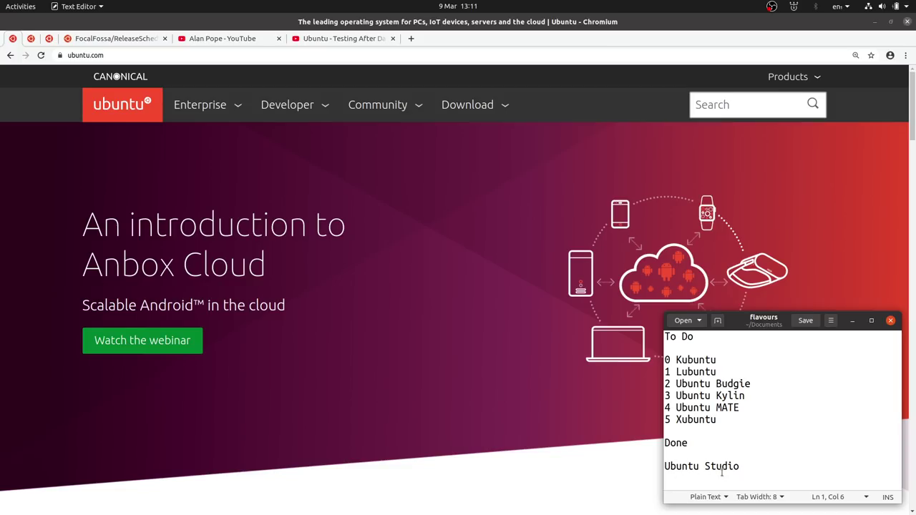
click(1, 501)
key(alt+Tab)
key(alt+Tab)
key(alt+Tab)
key(alt+Tab)
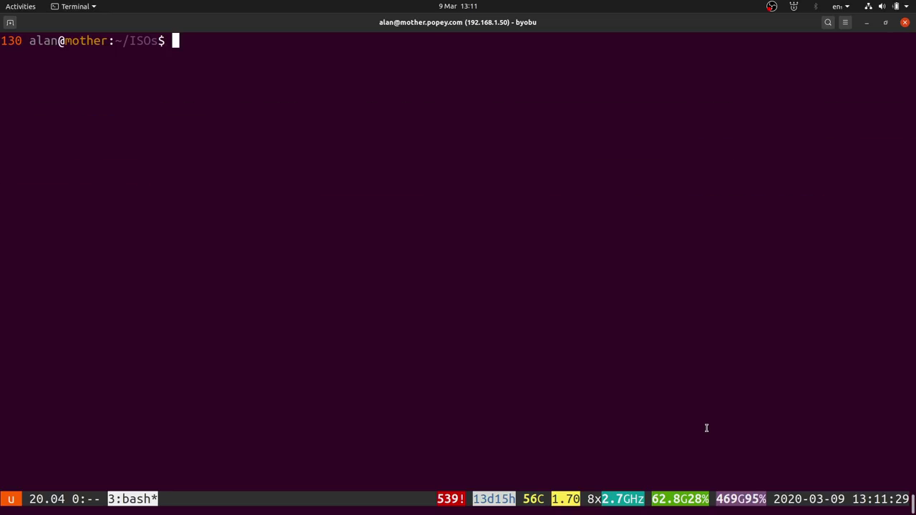
Rerun echo $(( RANDOM % 6)) from history, which picks 4 (Ubuntu MATE)
key(Up)
key(Up)
key(Up)
key(Up)
key(Up)
key(Up)
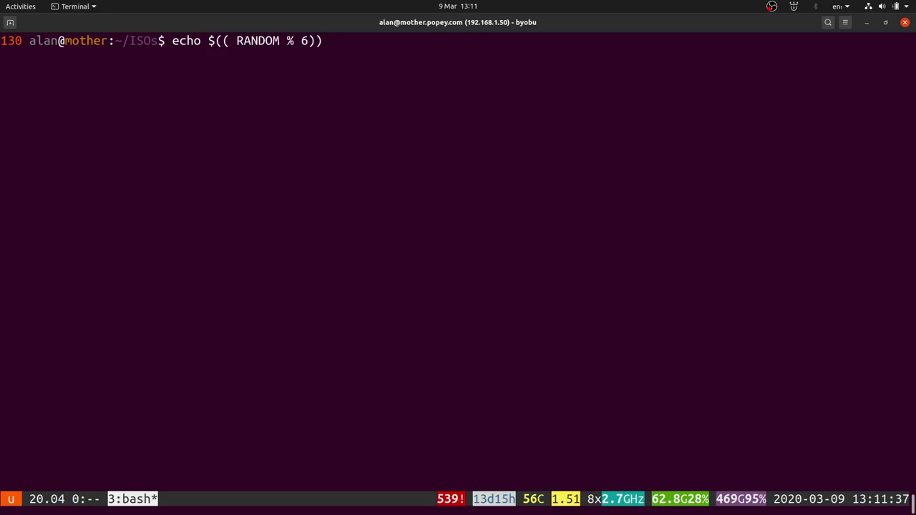
key(alt+Tab)
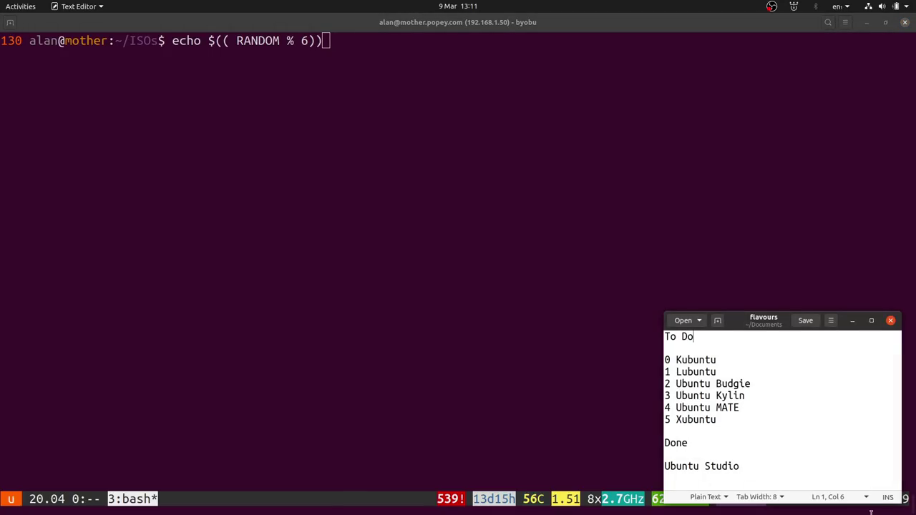
click(409, 289)
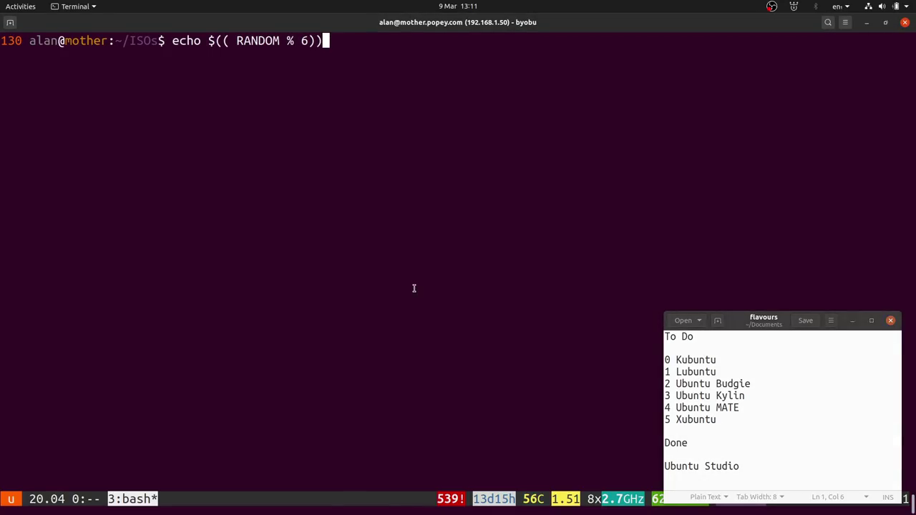
key(Return)
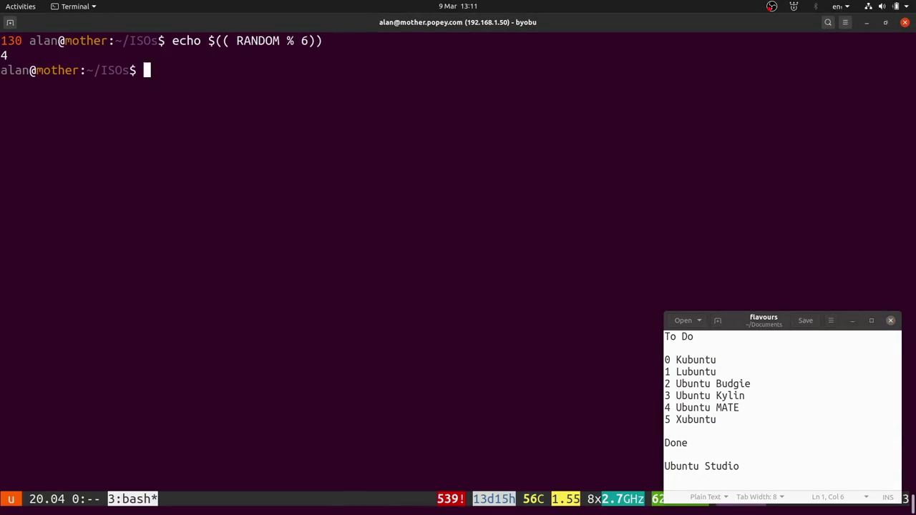
key(alt+Tab)
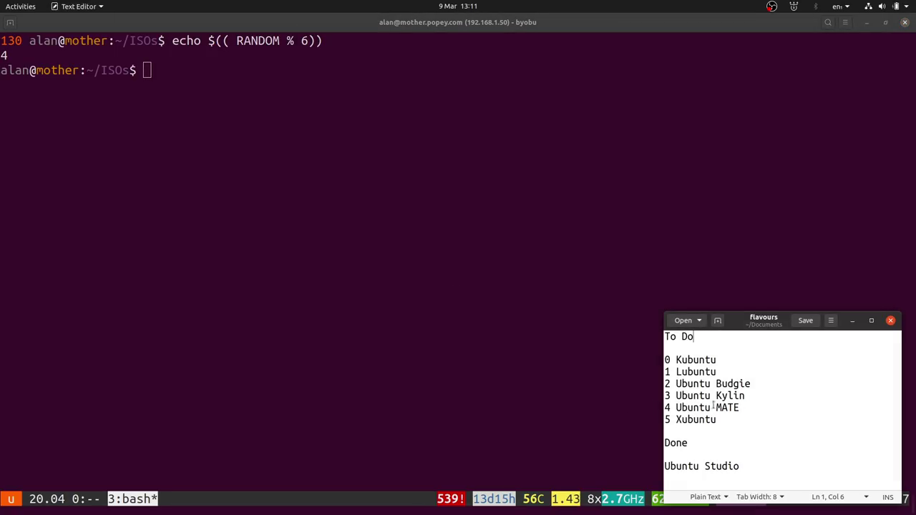
click(386, 351)
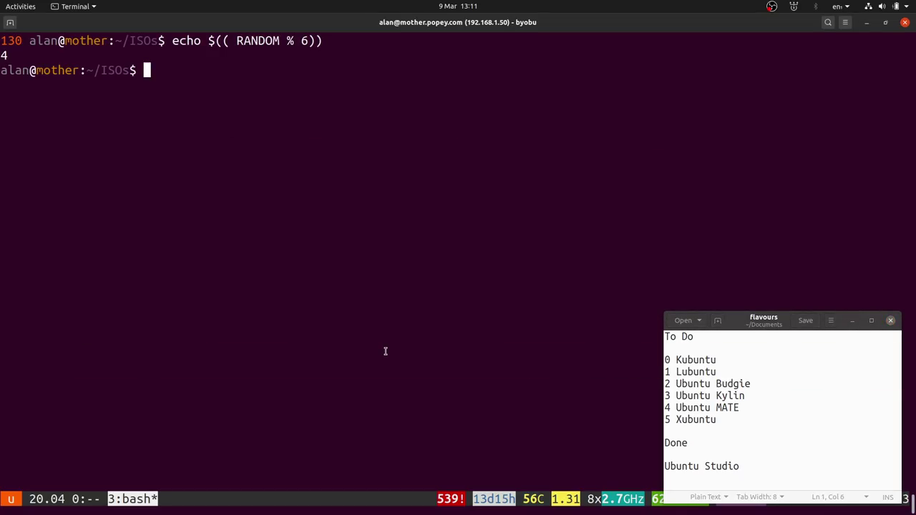
Launch Disks by searching 'dis' in Activities
key(super)
text(dis)
key(Return)
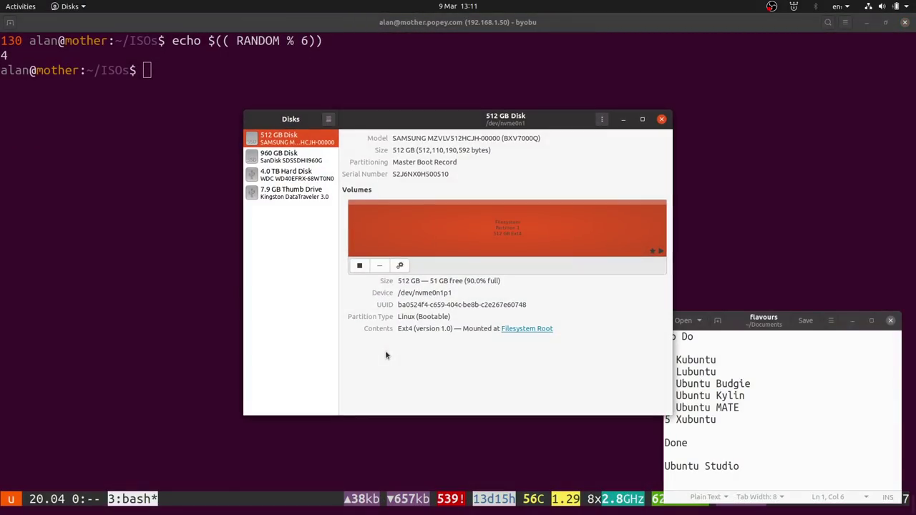
Select the 7.9 GB Kingston thumb drive and open its Drive Options menu
click(295, 199)
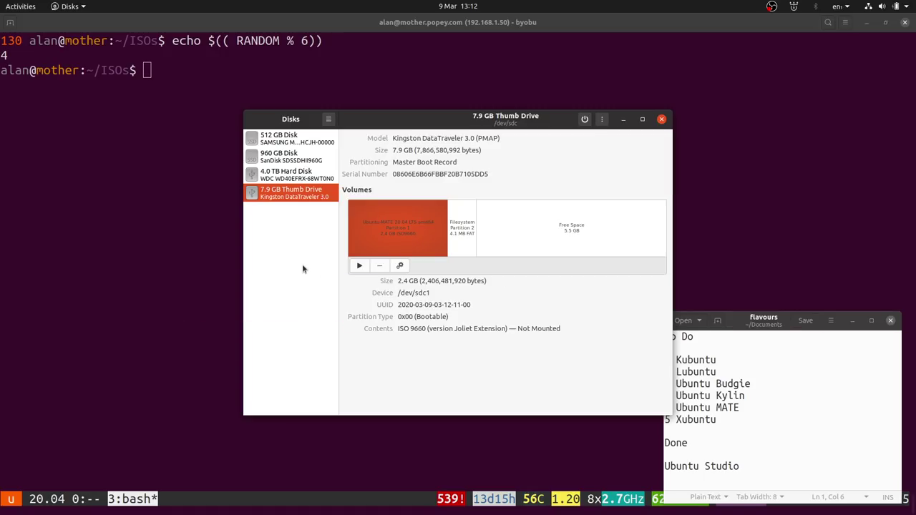
click(602, 120)
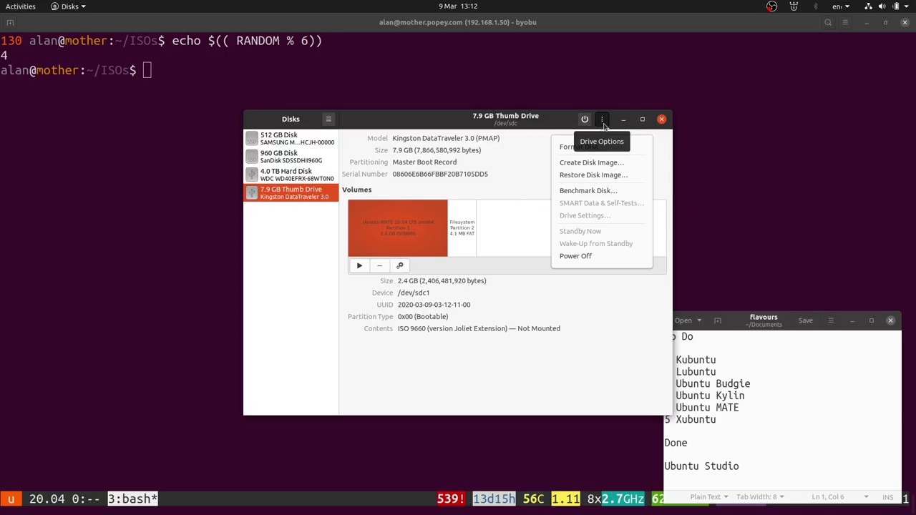
click(823, 324)
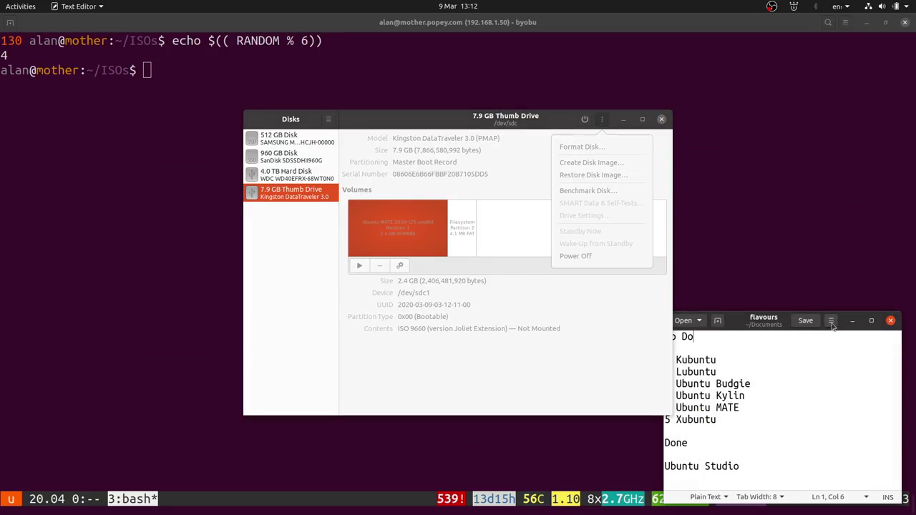
click(605, 124)
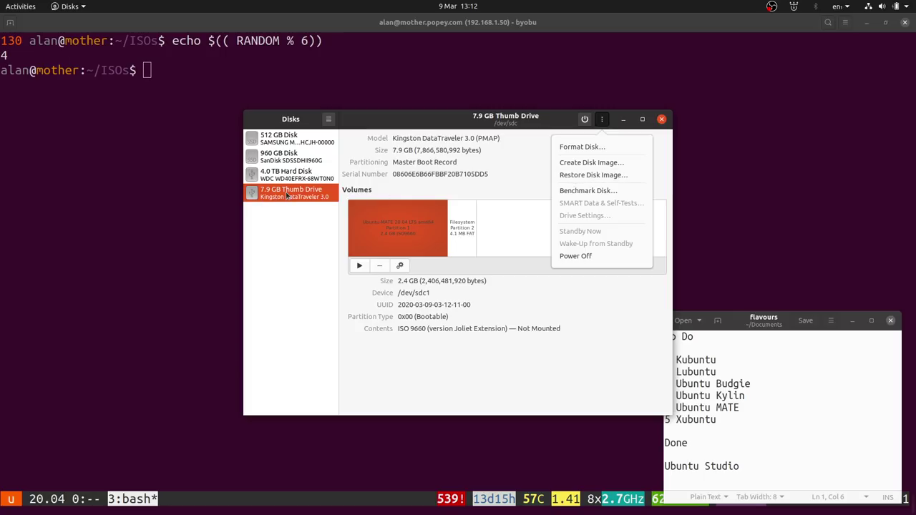
click(591, 176)
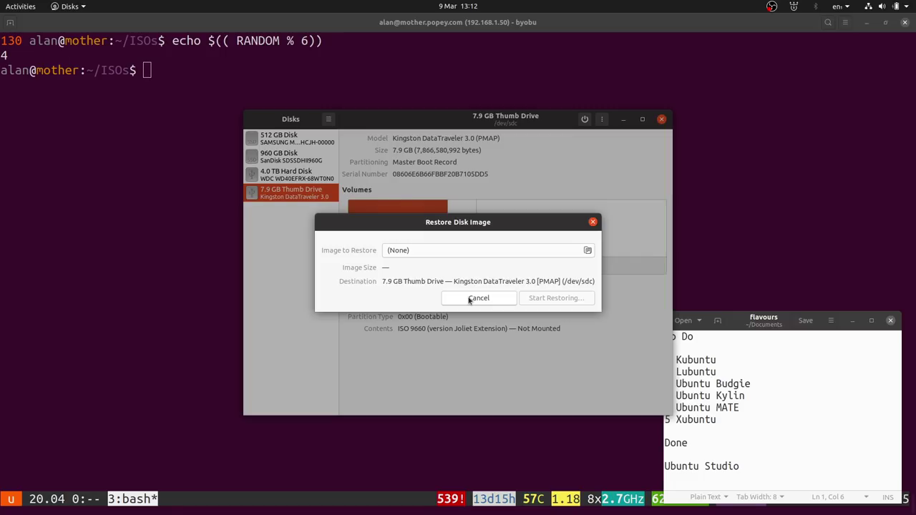
click(478, 298)
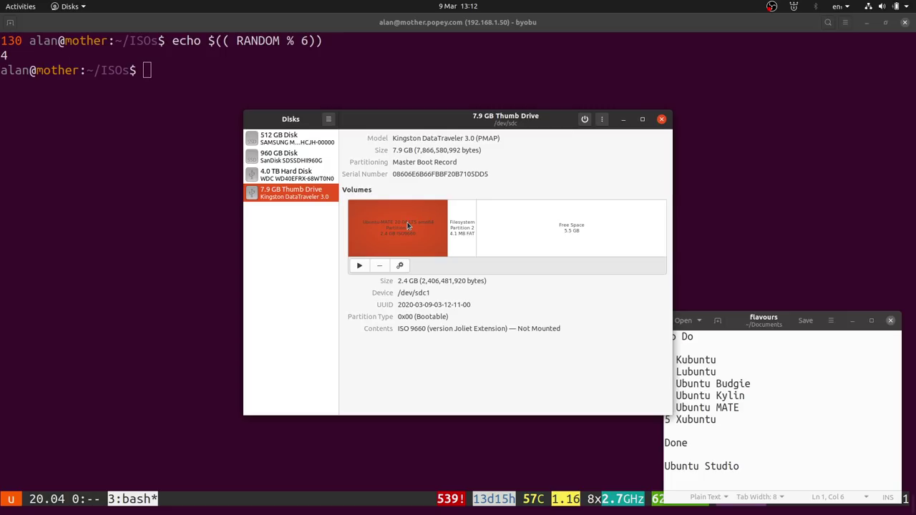
Close Disks and switch the recording to the test laptop's Ubuntu Studio desktop
click(662, 118)
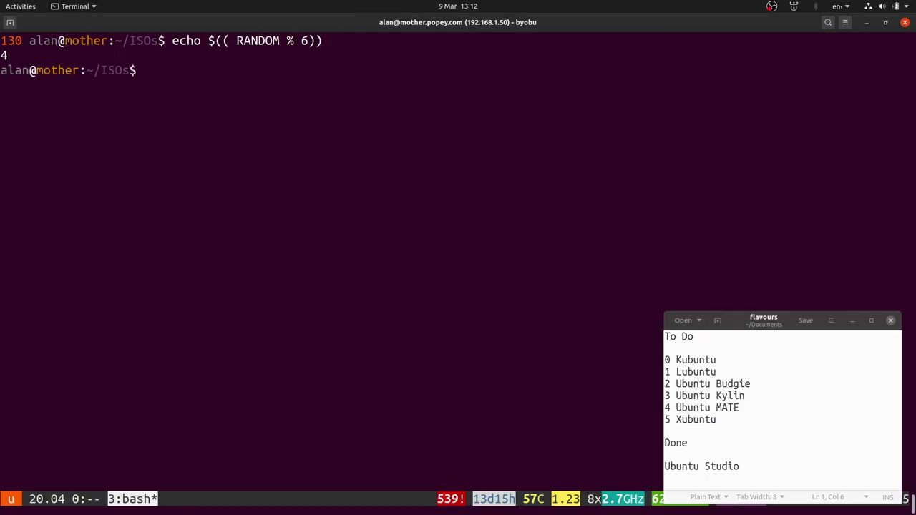
key(alt+Tab)
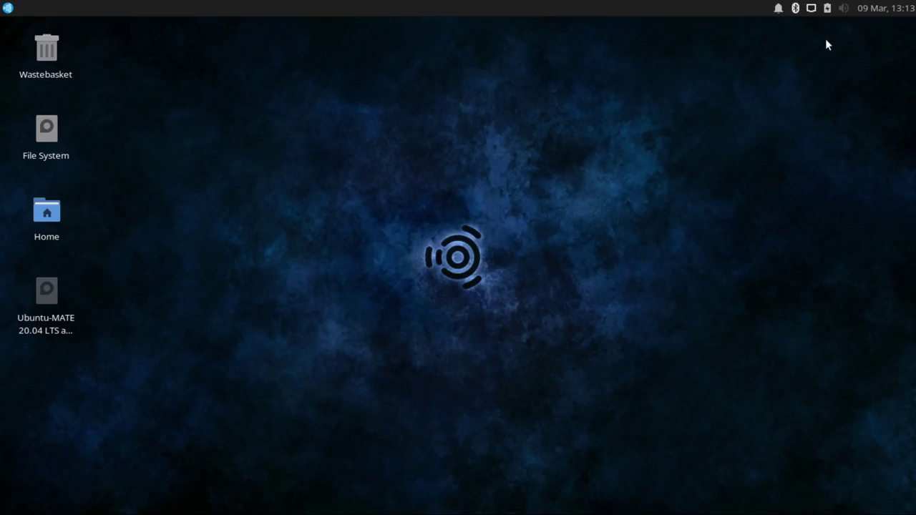
Open the Log out dialog from the Whisker menu's log out icon
click(875, 8)
click(875, 8)
click(7, 7)
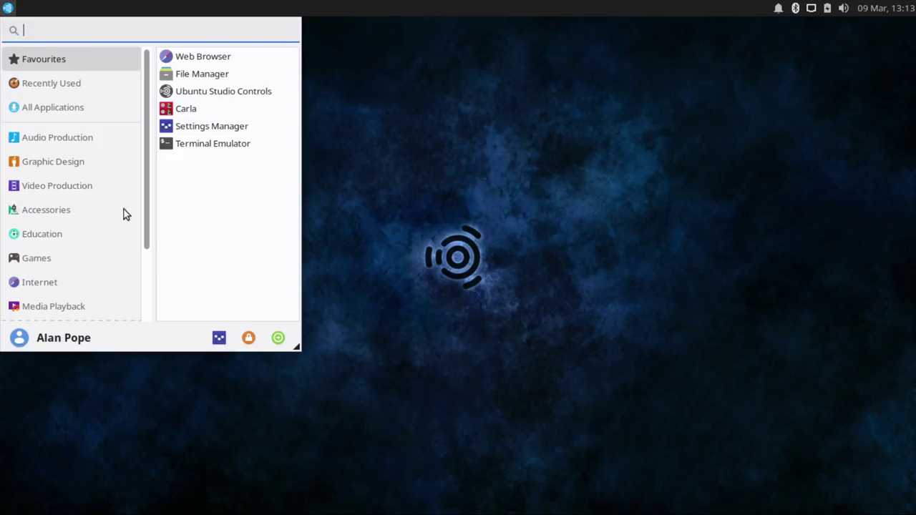
click(278, 339)
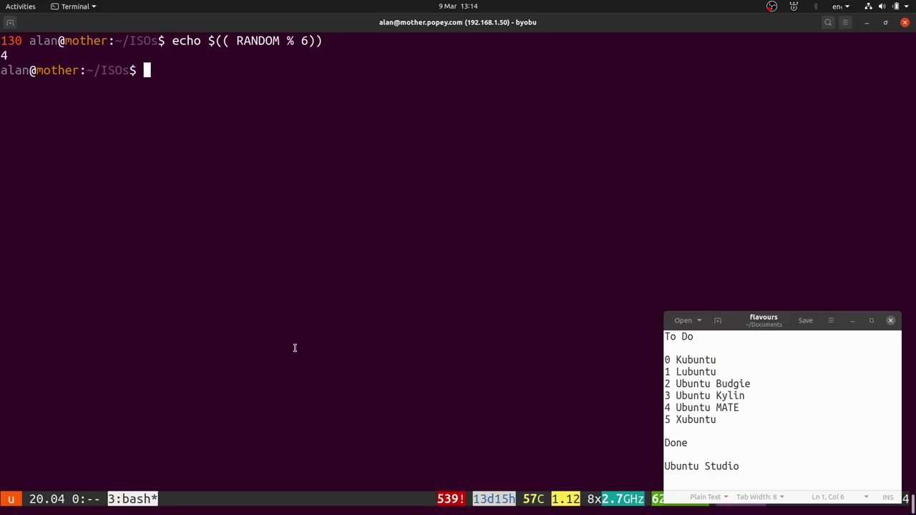
In Chromium's ISO QA tracker tab, open the Focal Daily milestone builds
key(alt+Tab)
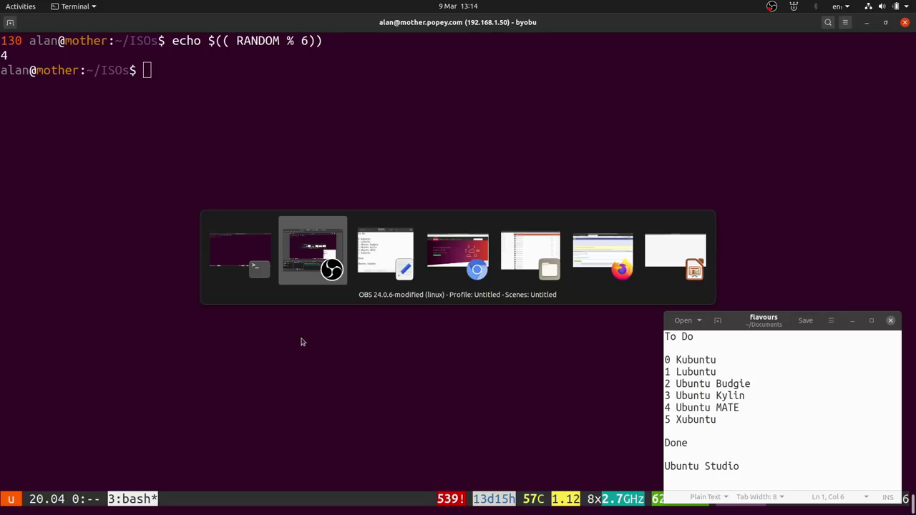
key(alt+Tab)
key(alt+Tab)
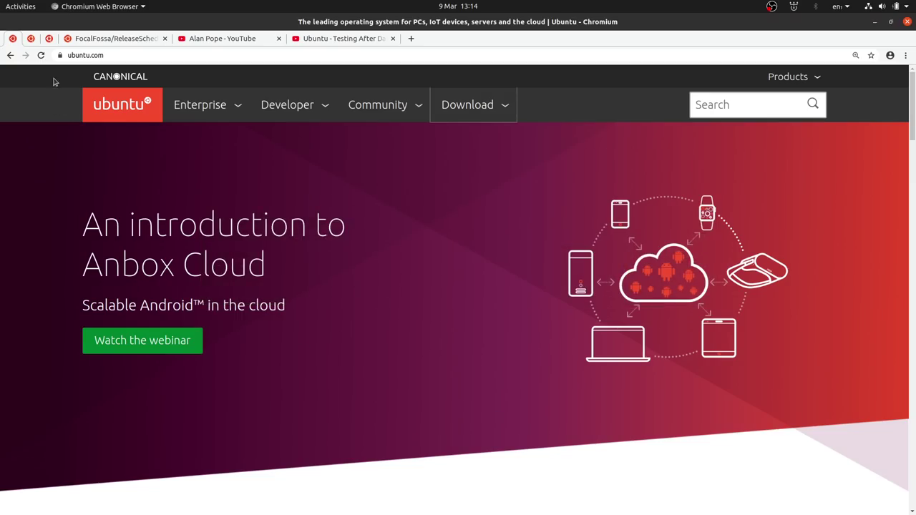
click(31, 39)
click(52, 38)
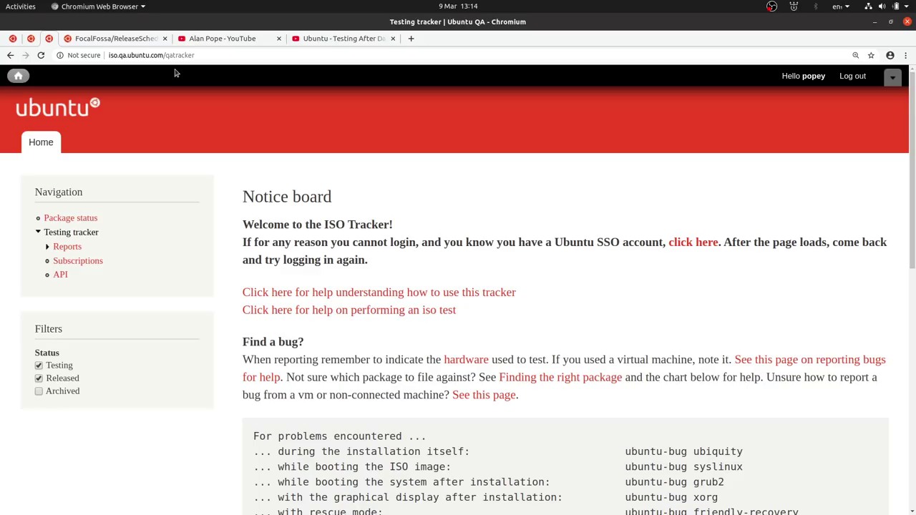
scroll(329, 308, down, 8)
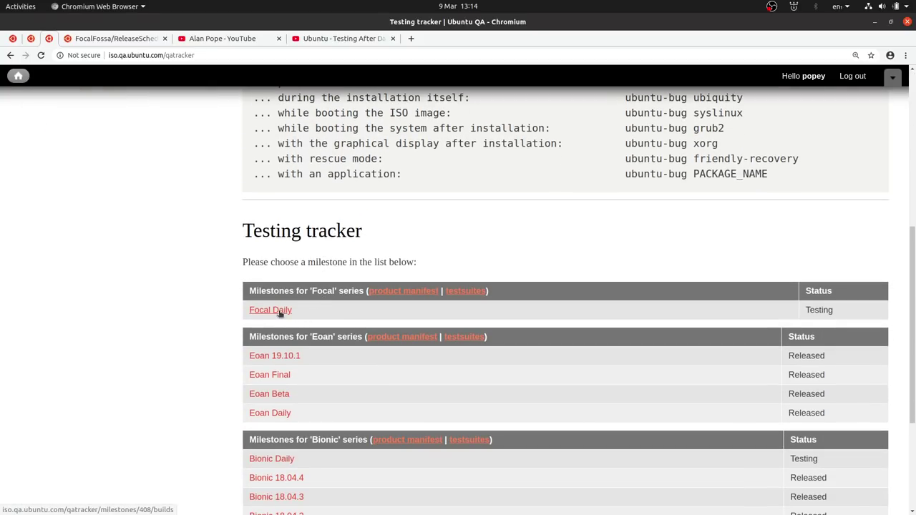
click(281, 311)
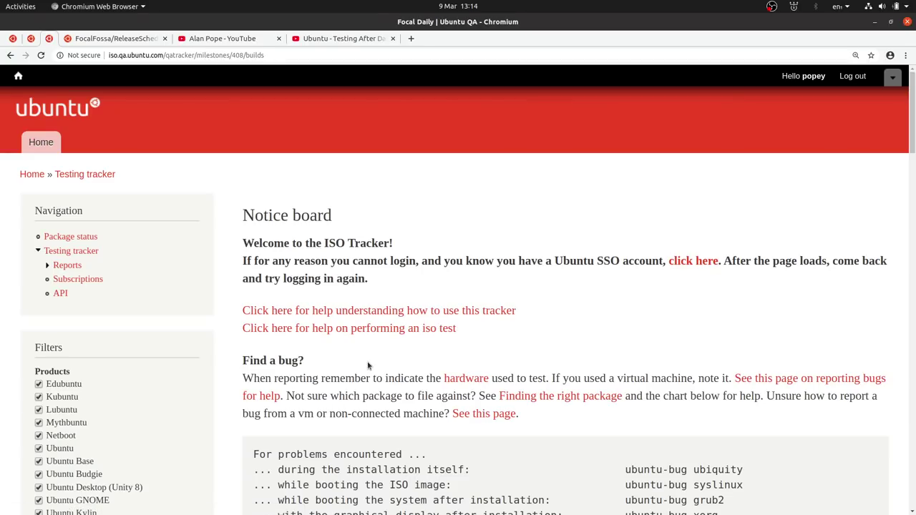
Open the Ubuntu MATE Desktop amd64 testcase list
scroll(368, 366, down, 7)
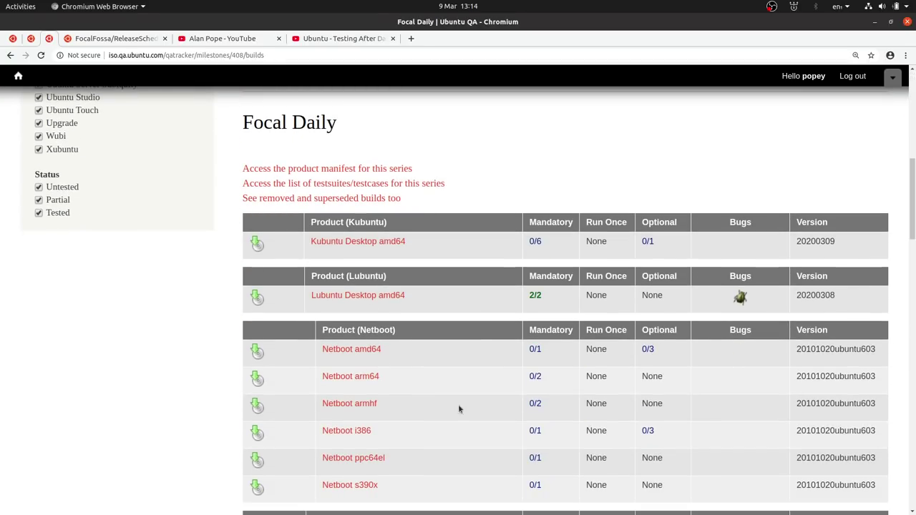
scroll(481, 422, down, 2)
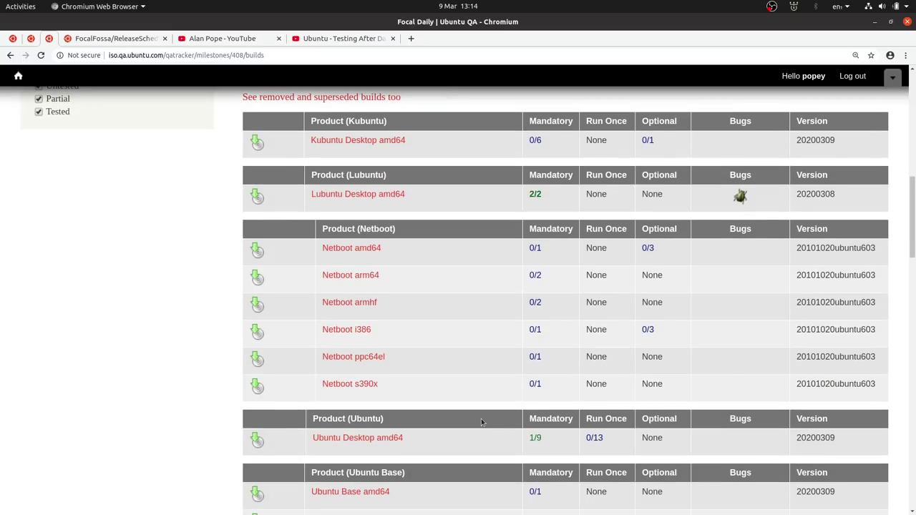
scroll(481, 422, down, 6)
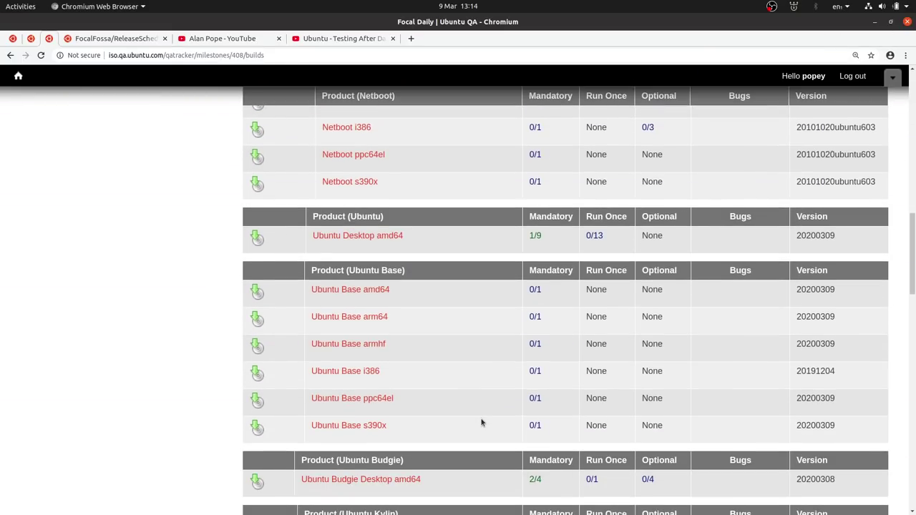
scroll(481, 423, down, 2)
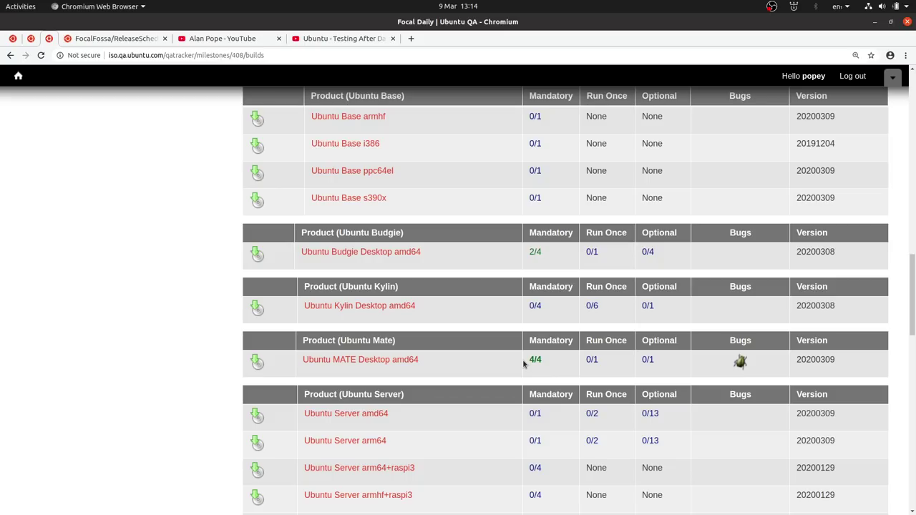
mouse_move(745, 362)
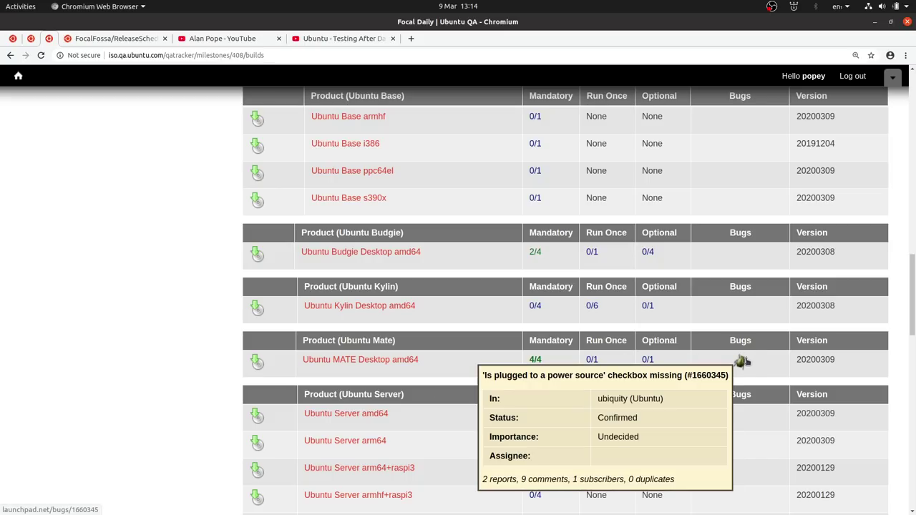
click(379, 362)
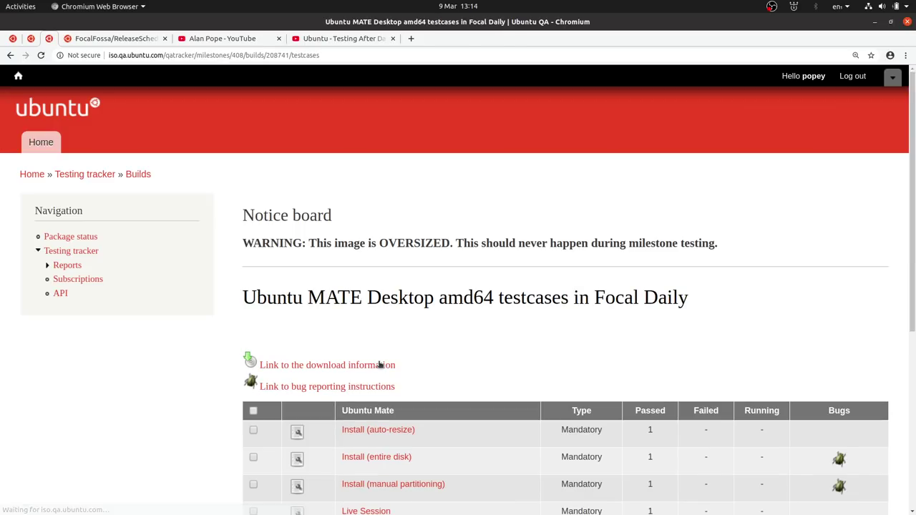
Open the 'Install (entire disk)' testcase results
scroll(654, 322, down, 2)
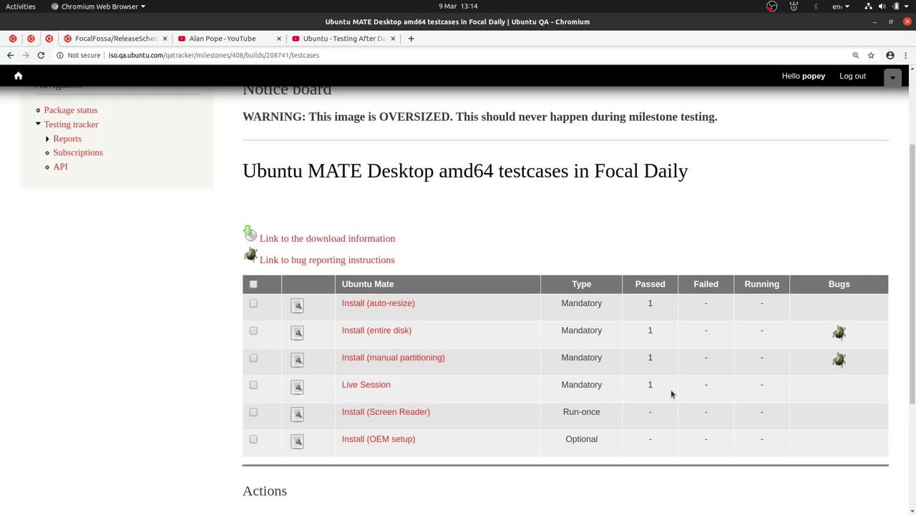
scroll(671, 393, down, 3)
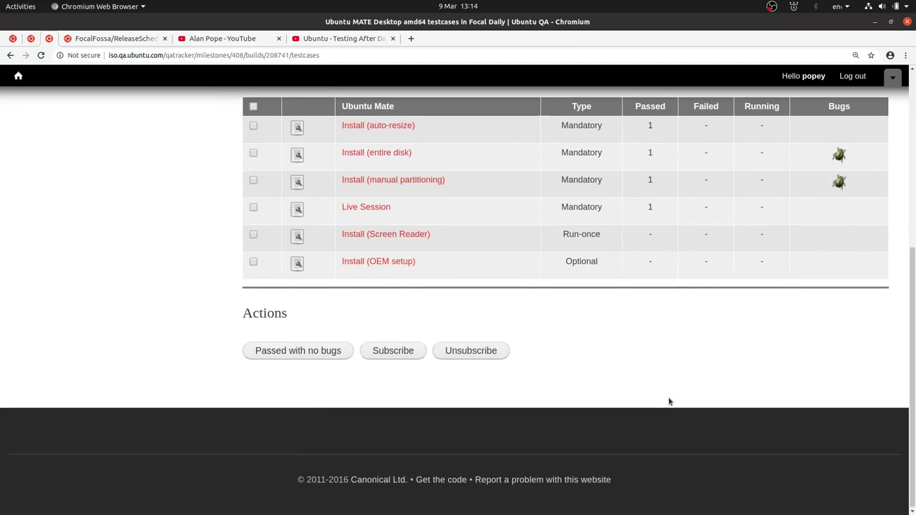
scroll(669, 401, up, 3)
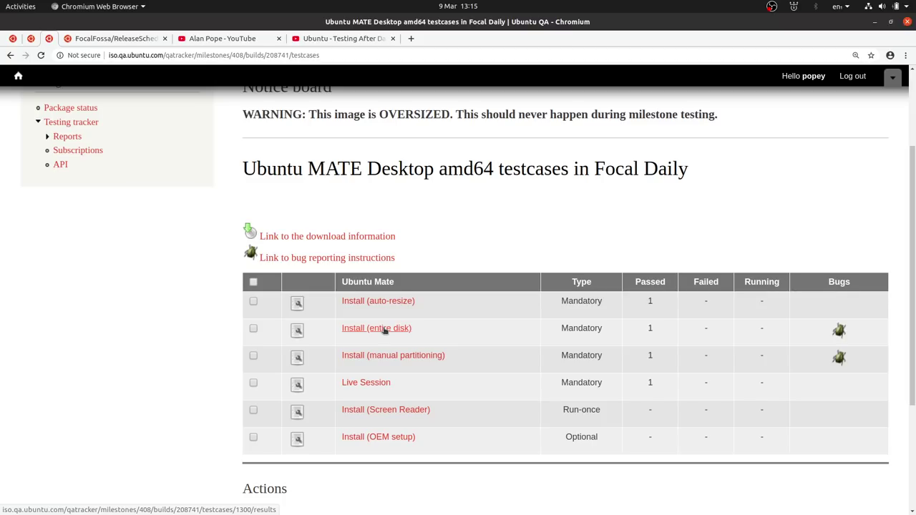
click(384, 330)
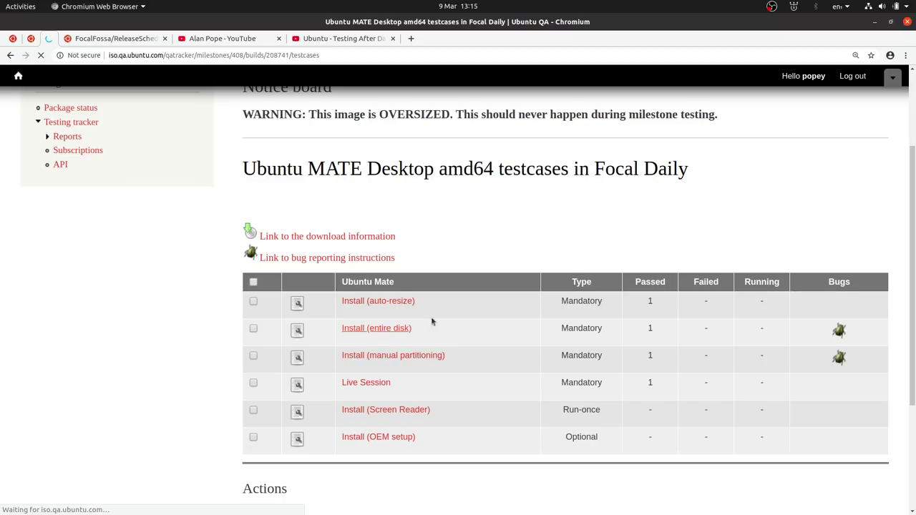
Scroll down the Install (entire disk) page to read its testcase steps
scroll(322, 396, down, 5)
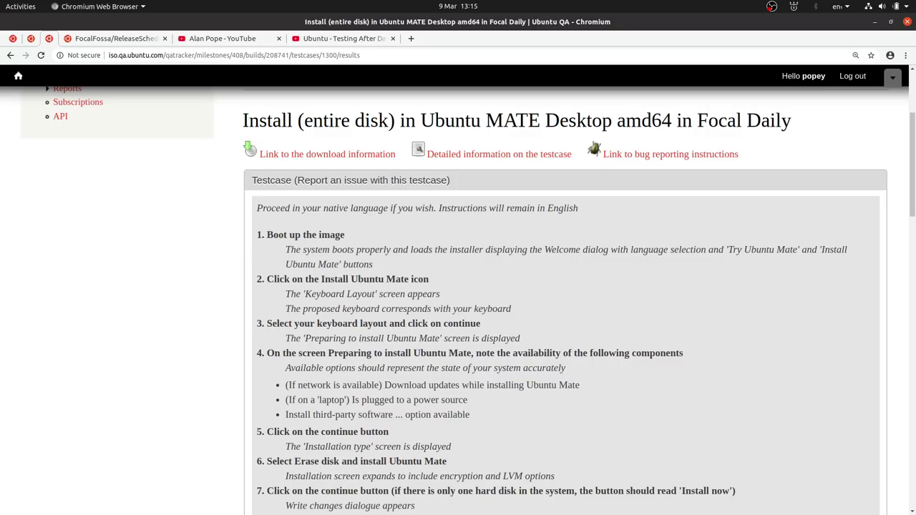
scroll(263, 325, down, 2)
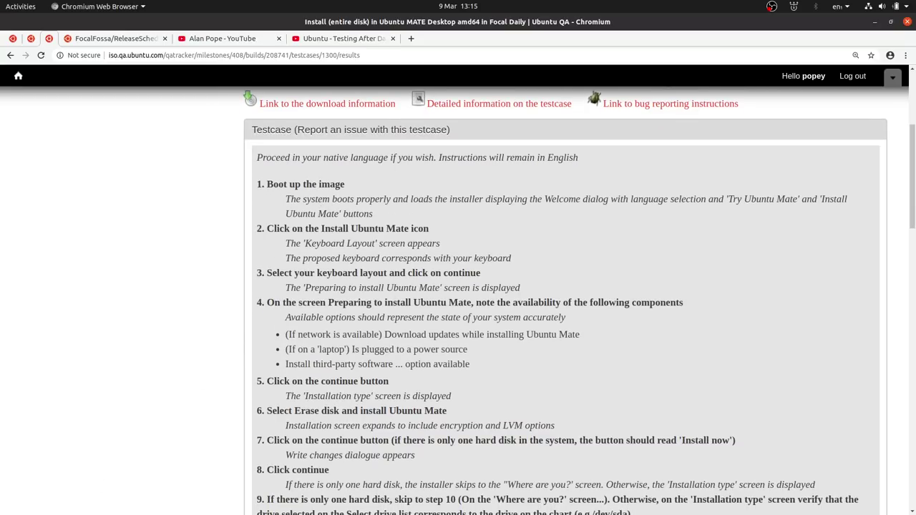
Switch to the booted live session's installer Welcome screen, with English as the language
key(alt+Tab)
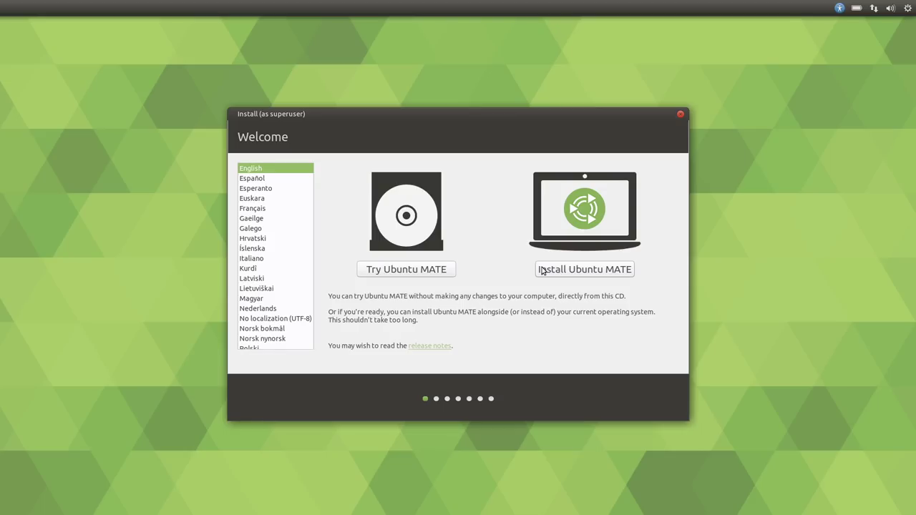
Start installing, choose the English (UK) keyboard layout and test it by typing £#\/@
click(542, 270)
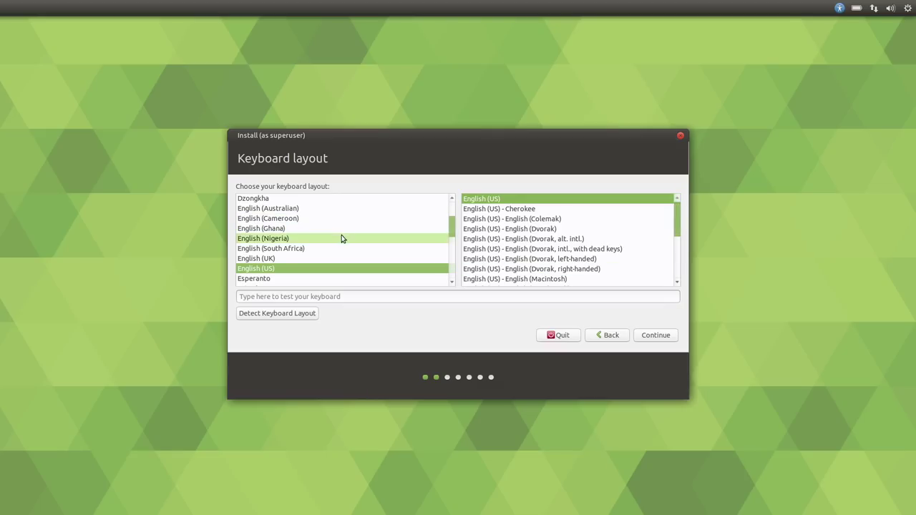
click(305, 259)
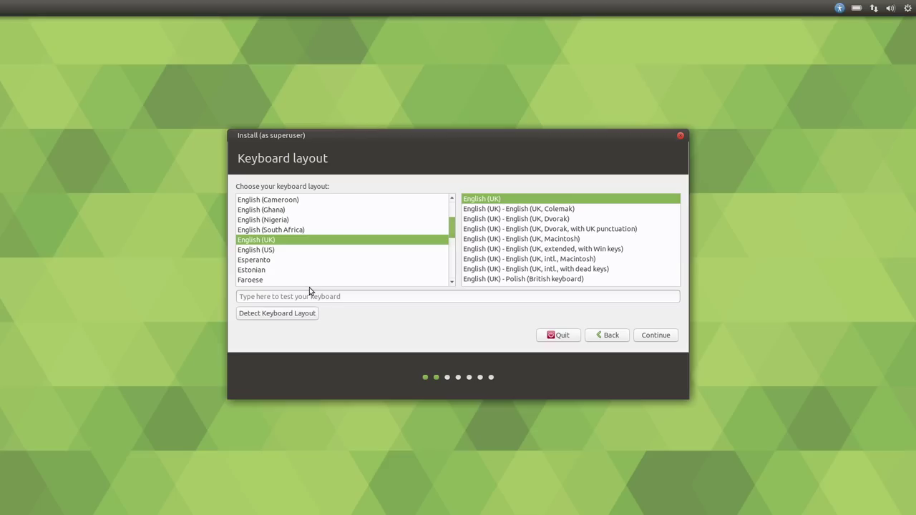
click(350, 298)
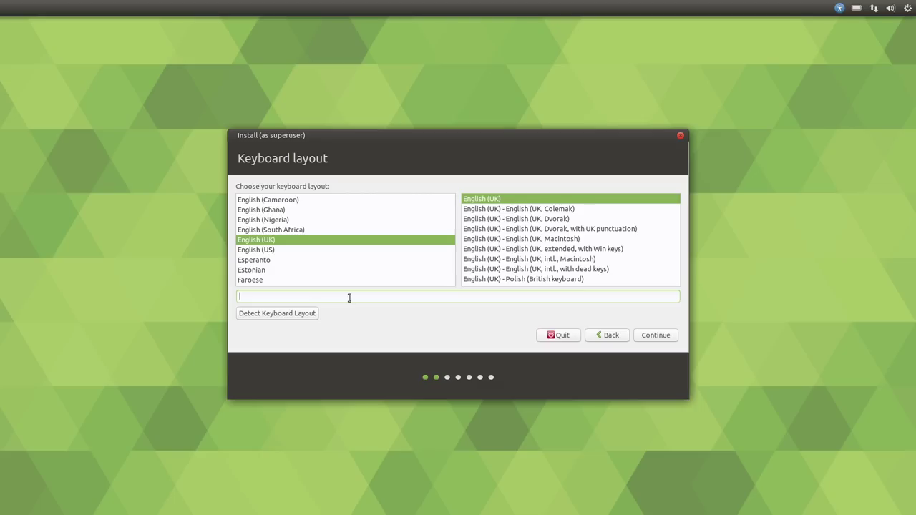
text("£#\/@)
click(664, 337)
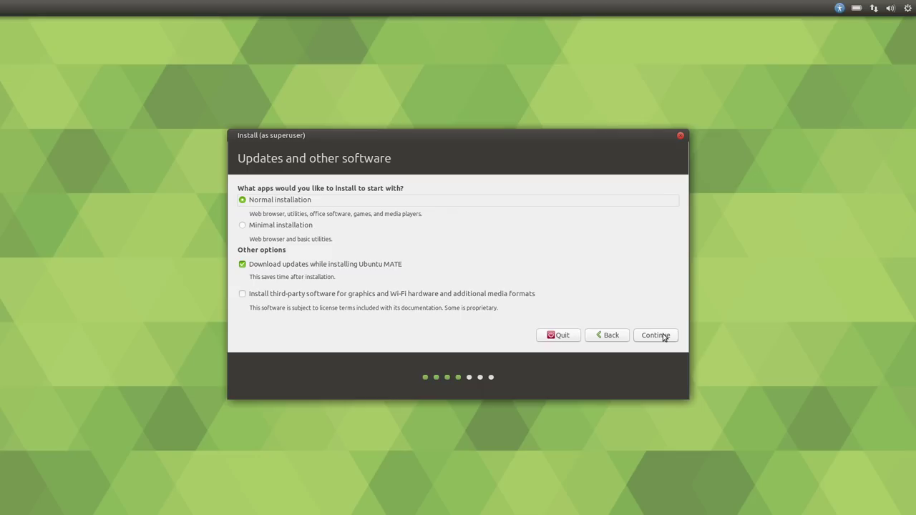
click(655, 335)
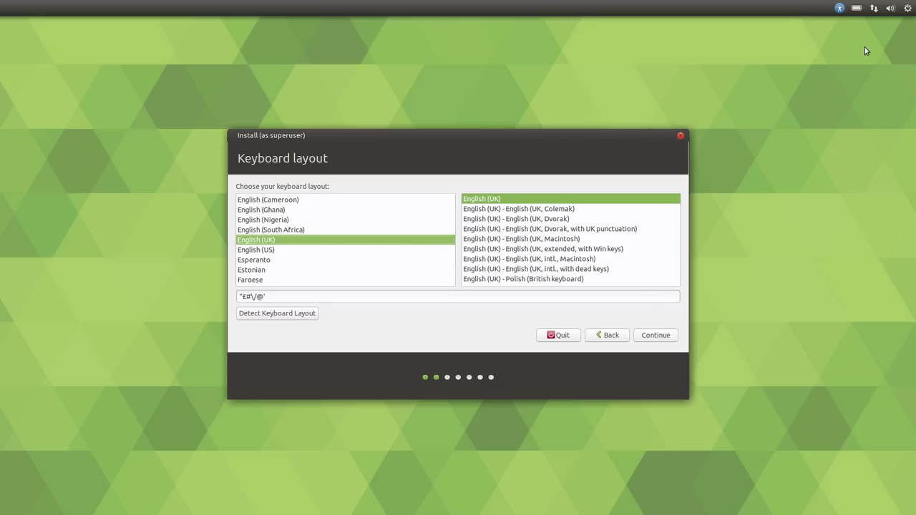
Disconnect the wired network, check the Wireless page appears, then go back to Keyboard layout
click(874, 9)
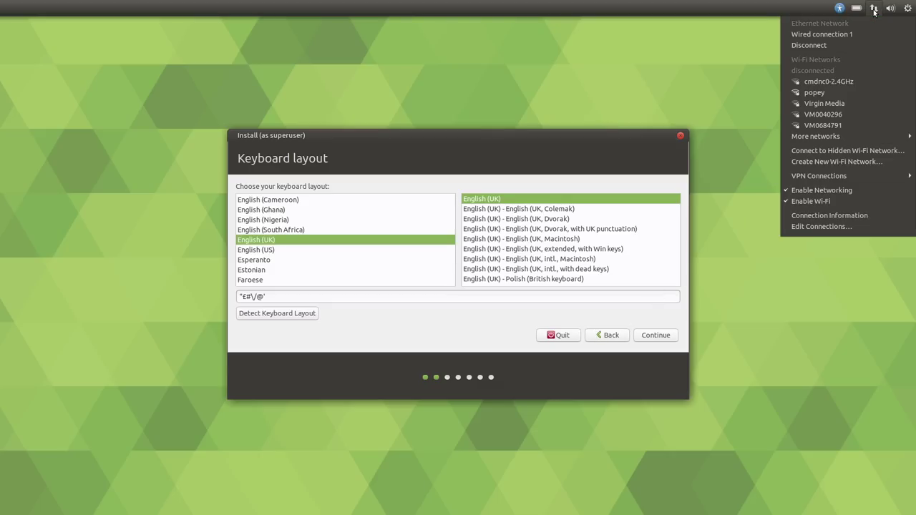
click(874, 9)
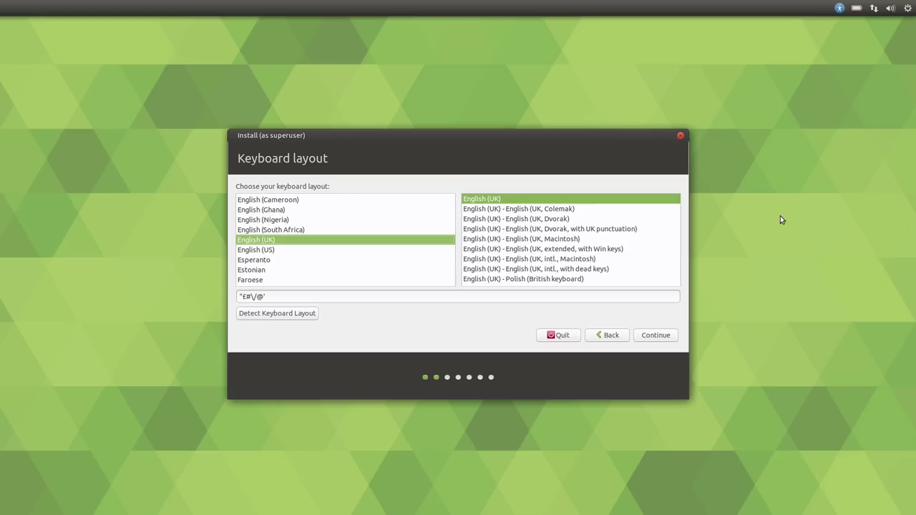
click(874, 8)
click(874, 8)
click(874, 6)
click(656, 335)
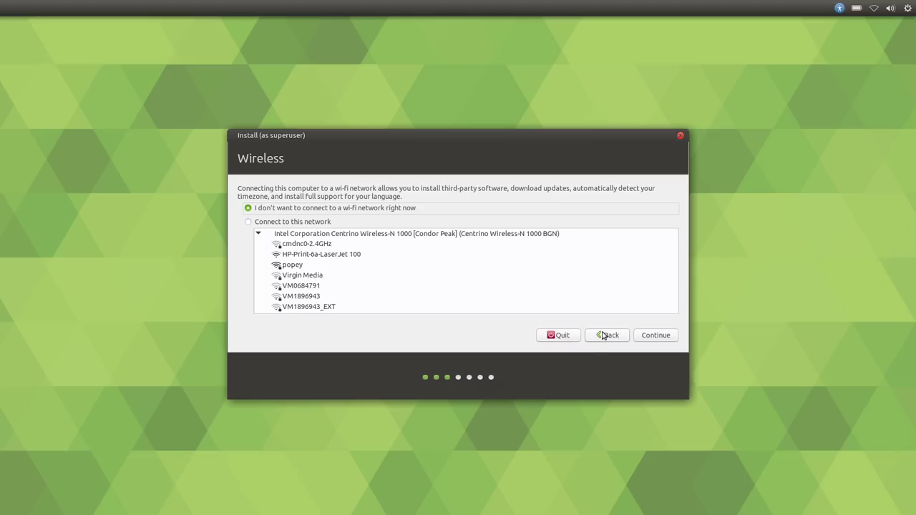
click(607, 335)
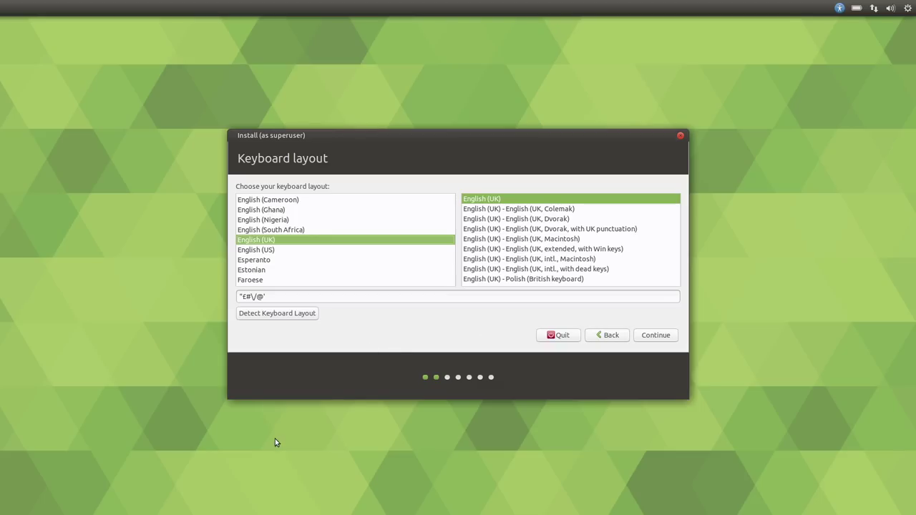
Continue past Keyboard layout, keeping Normal installation with updates downloaded while installing
click(648, 338)
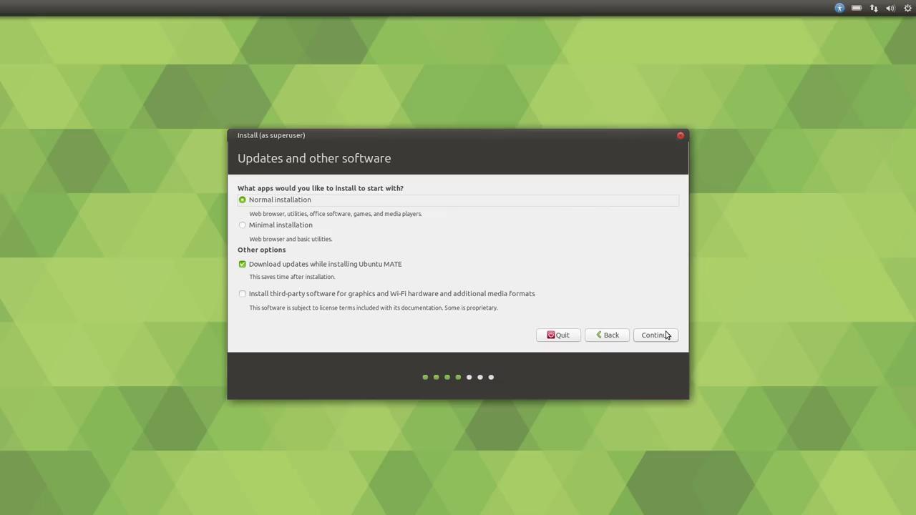
click(667, 336)
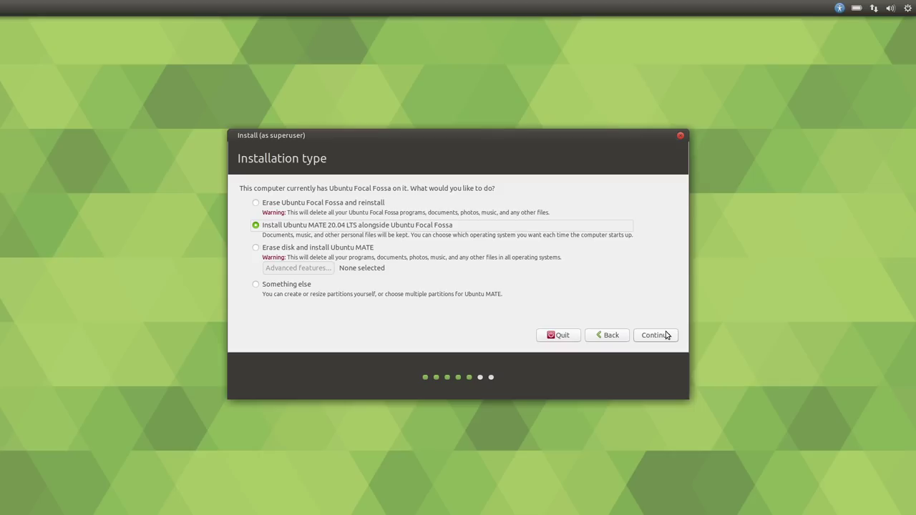
Choose 'Erase Ubuntu Focal Fossa and reinstall', install now and confirm writing the disk changes
click(285, 206)
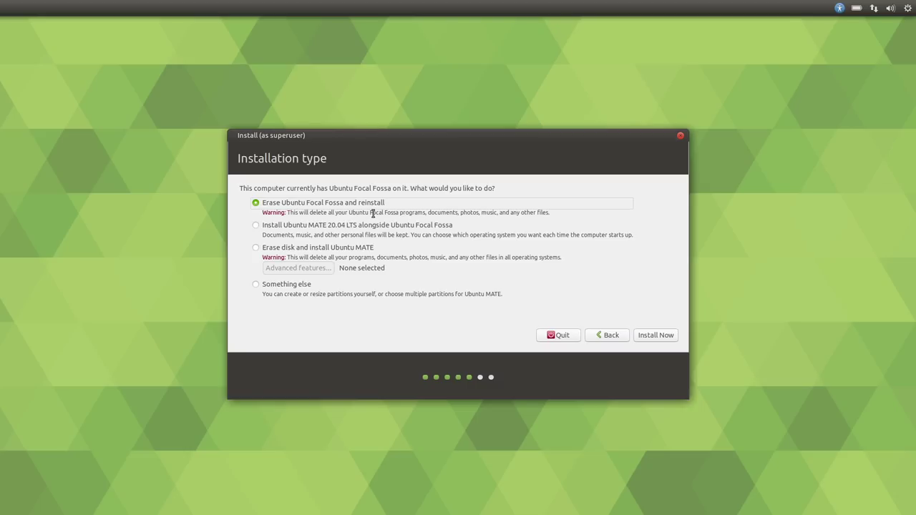
click(649, 337)
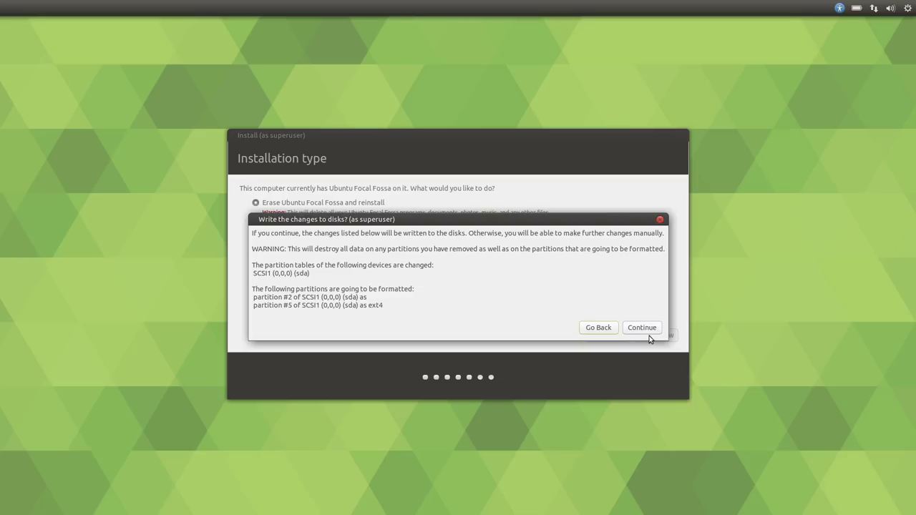
click(650, 328)
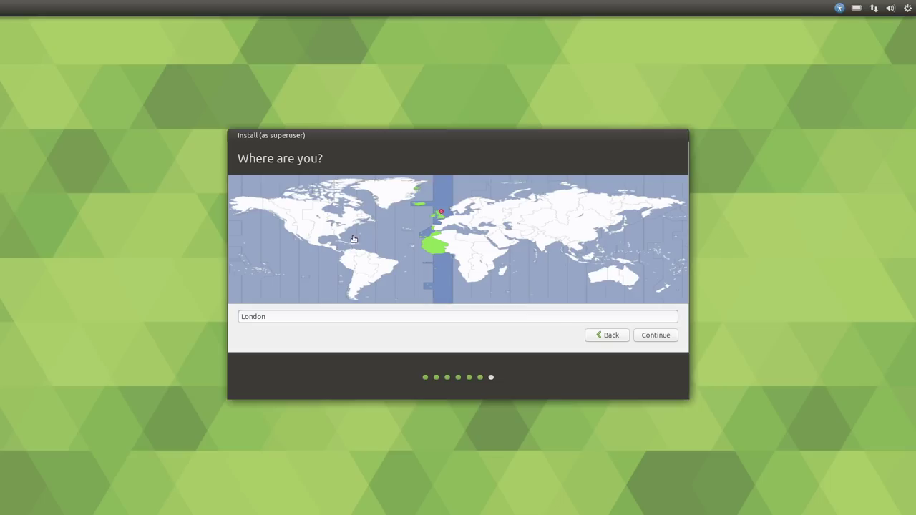
Keep London, enter your name, computer name deep-thought, username and password, then begin installing
click(651, 336)
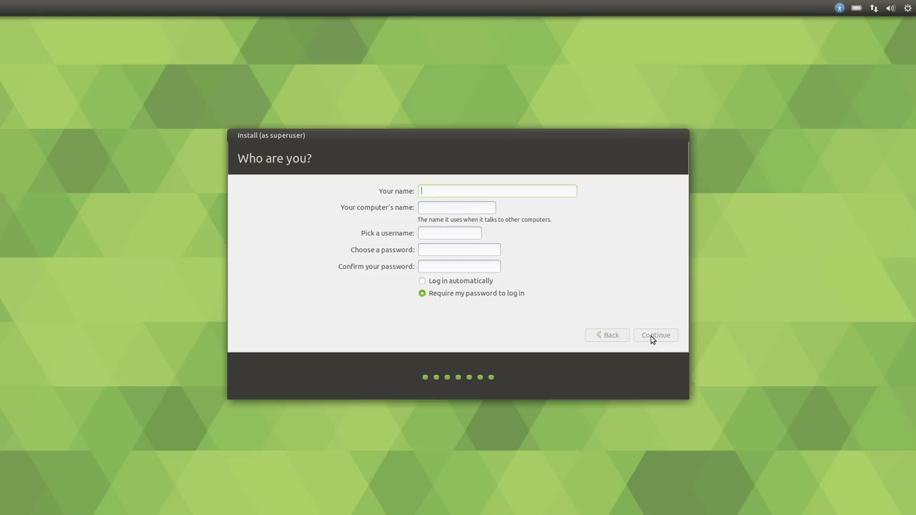
text(Alan Pope)
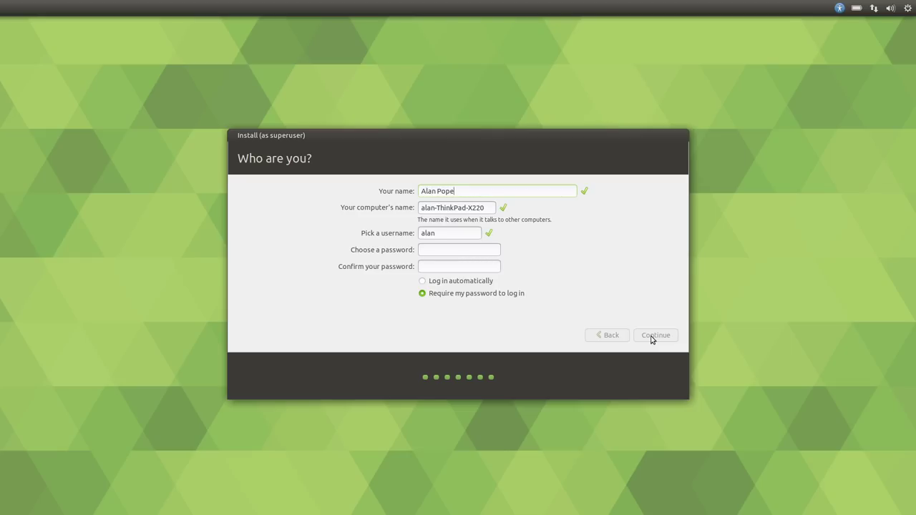
key(Tab)
text(deep)
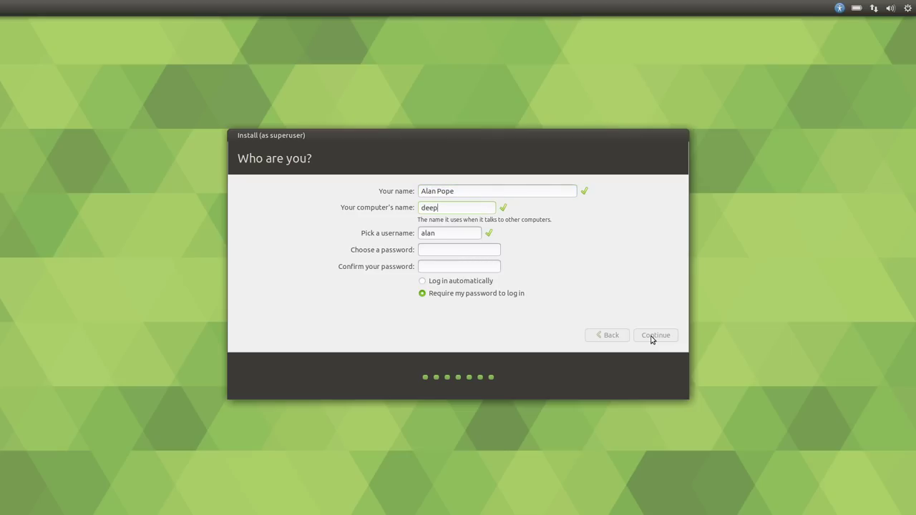
text(-thought)
key(Tab)
key(Tab)
text(***********)
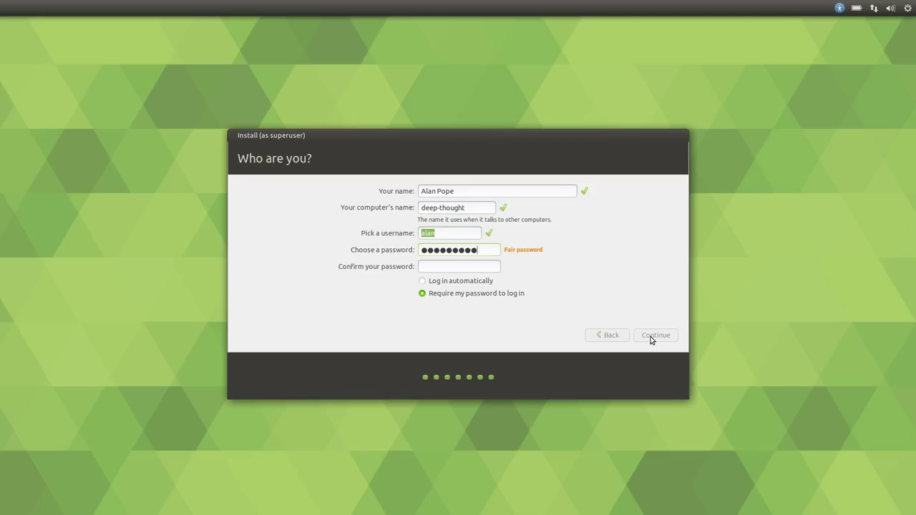
key(Tab)
text(***********)
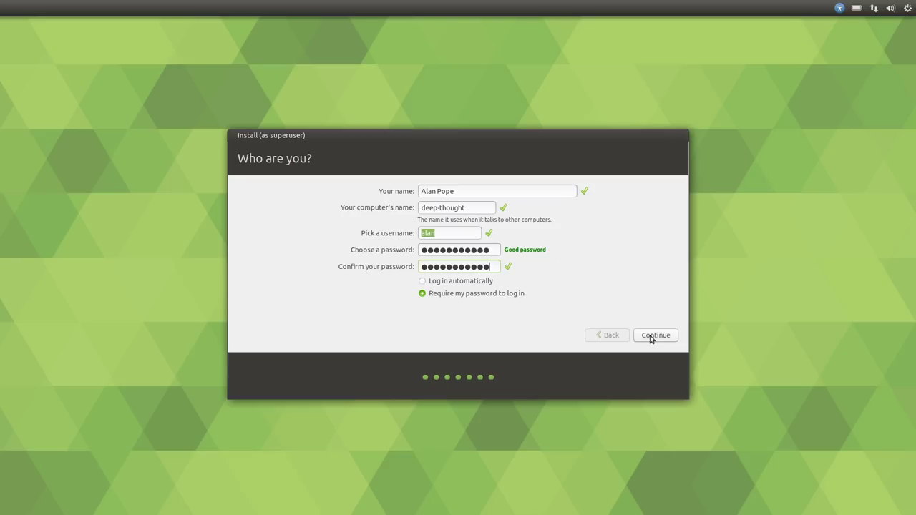
click(652, 337)
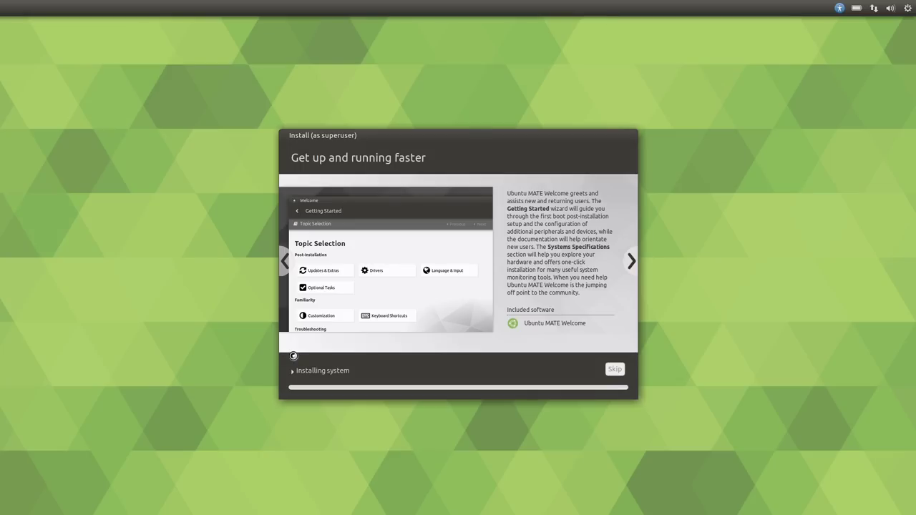
click(294, 370)
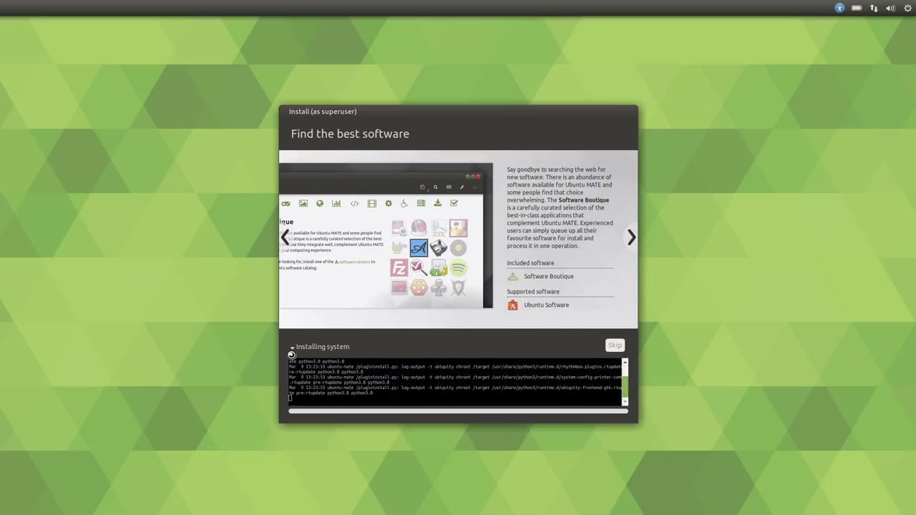
click(292, 351)
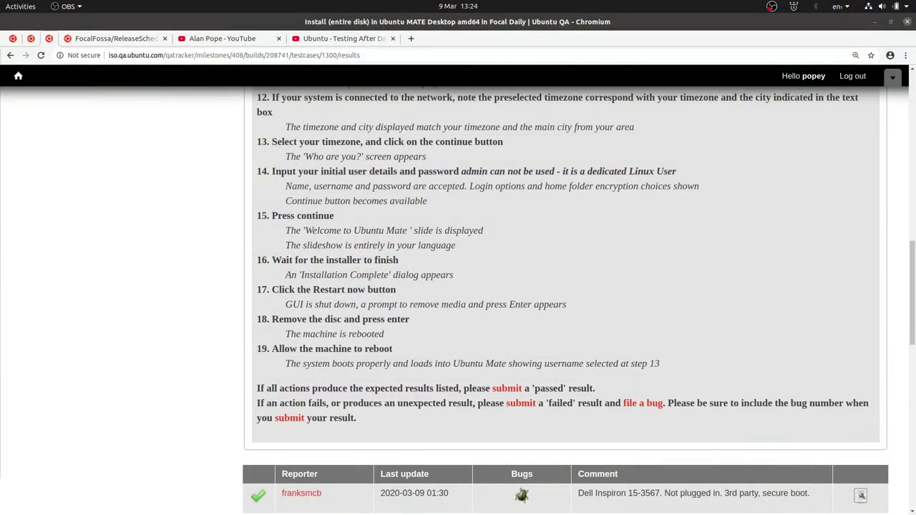
In Chromium, return to the testcase list, open Install (entire disk) and scroll to Add a test result
click(71, 133)
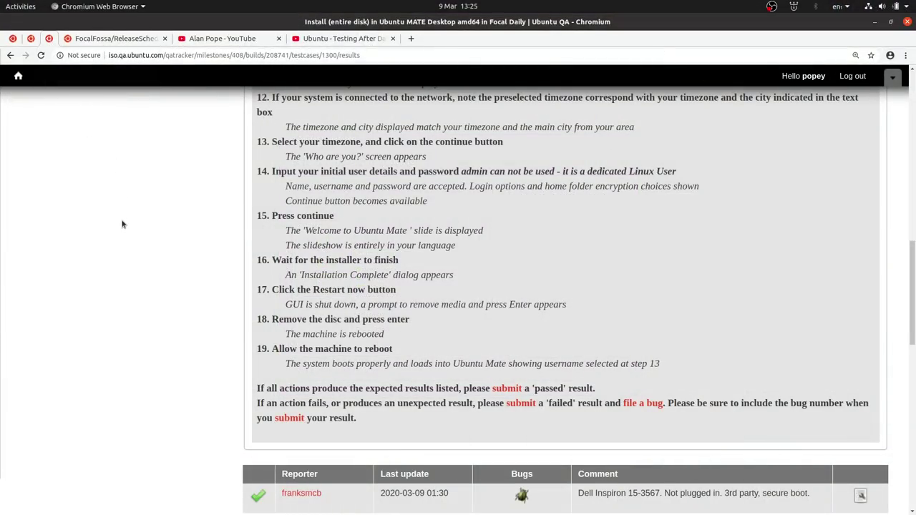
click(10, 55)
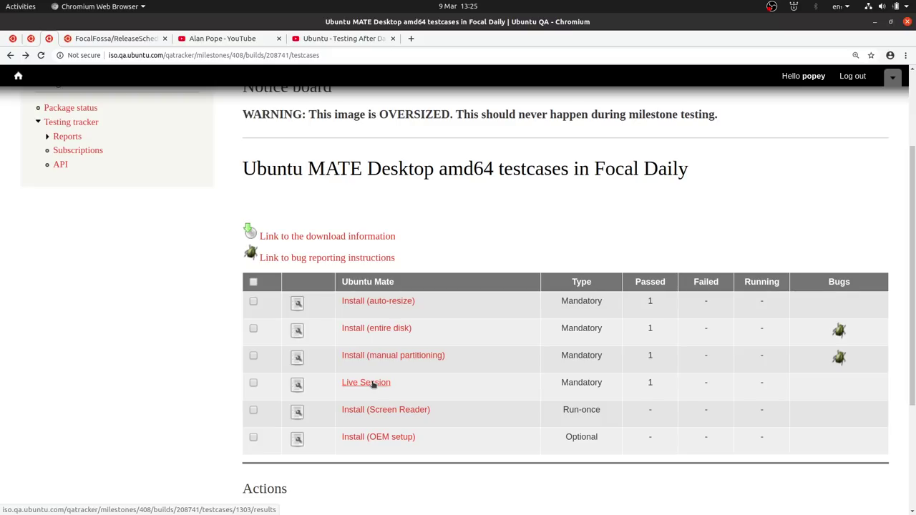
click(400, 331)
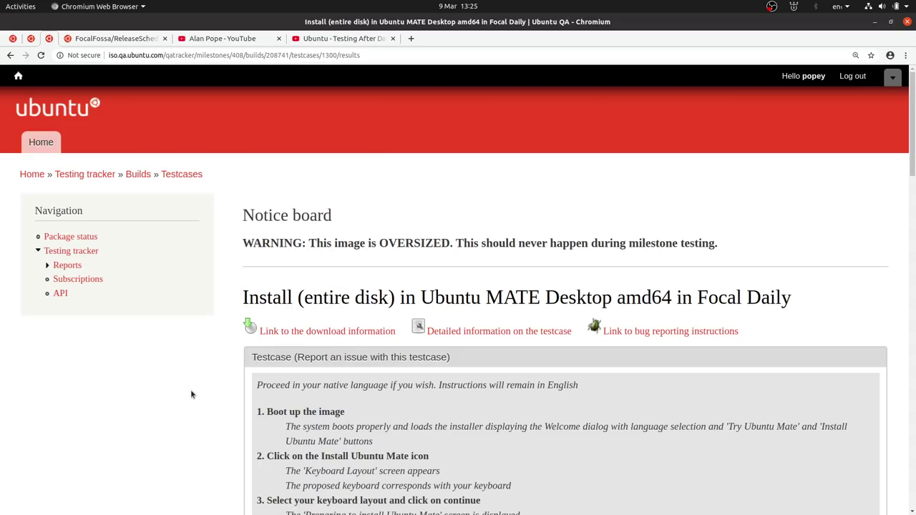
scroll(191, 393, down, 10)
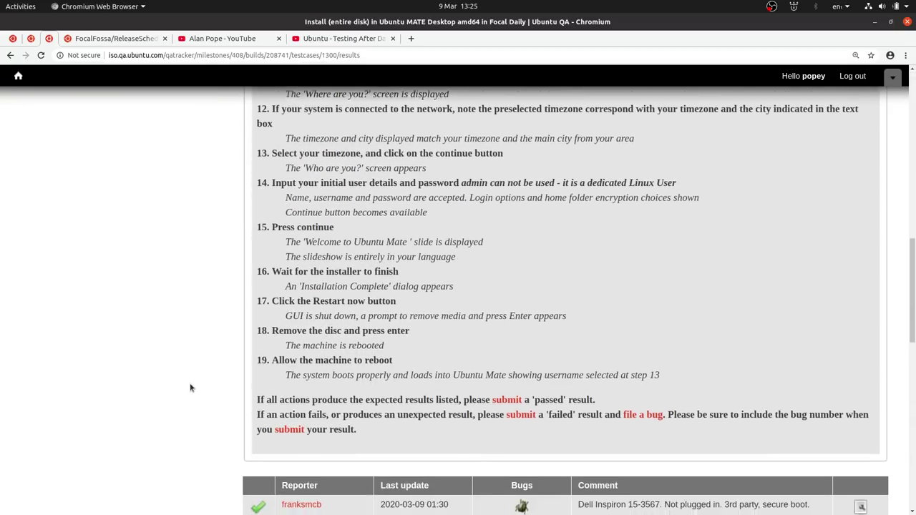
scroll(191, 388, down, 3)
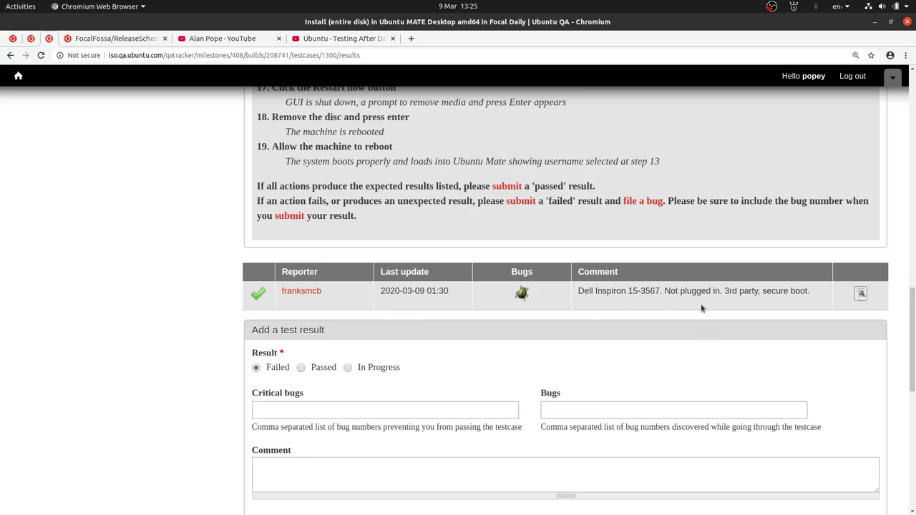
mouse_move(522, 294)
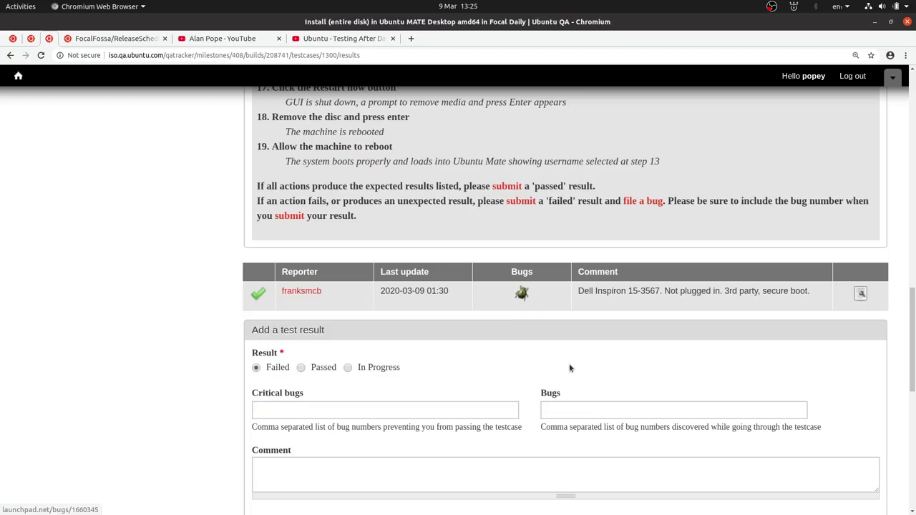
scroll(570, 368, up, 1)
scroll(573, 368, down, 3)
scroll(572, 368, up, 4)
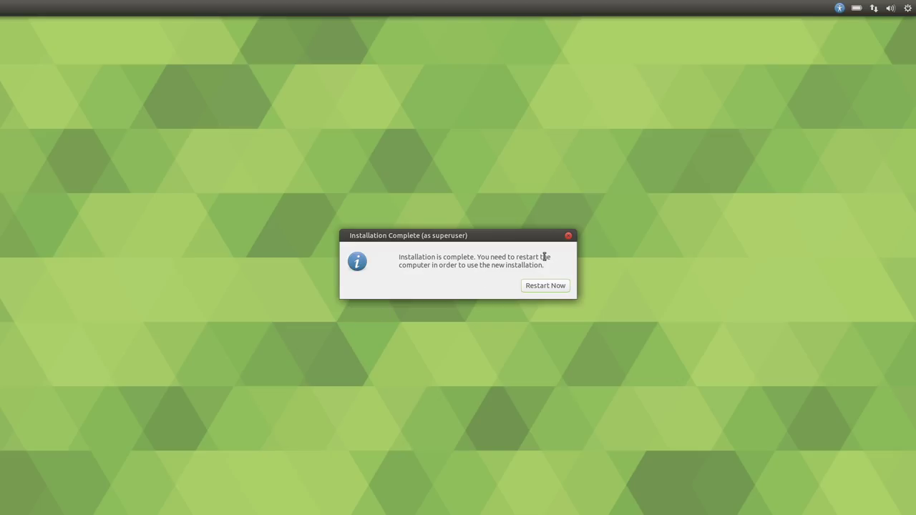
Restart now from the Installation Complete dialog to boot into the newly installed system
click(552, 285)
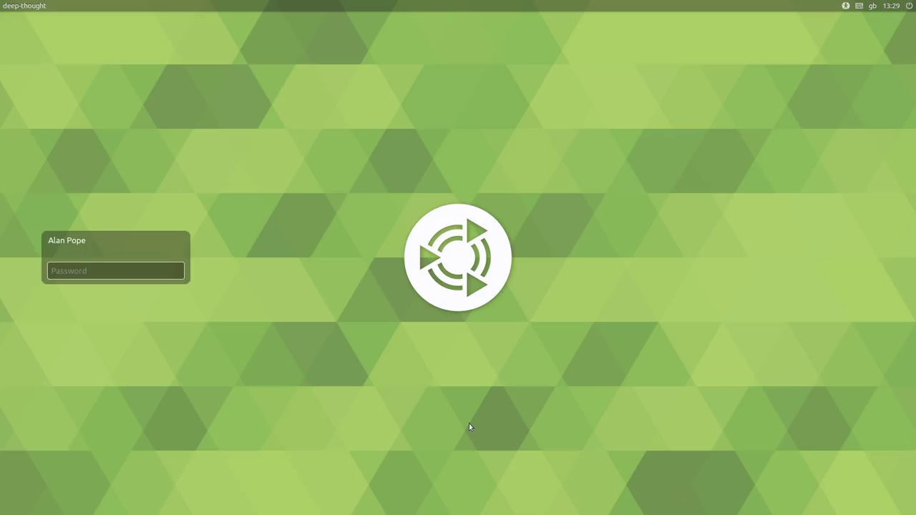
Enter the account password at the LightDM login screen to reach the desktop
text(**********)
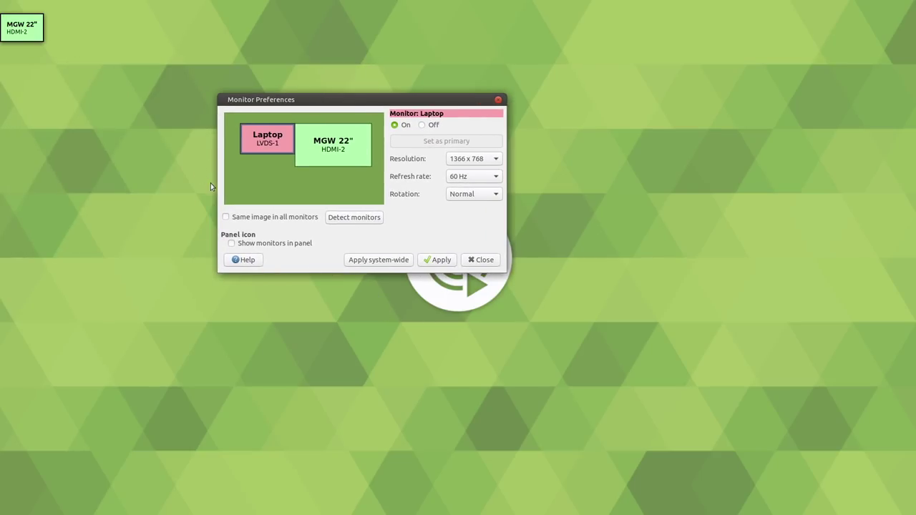
Enable 'Same image in all monitors', apply and keep the configuration, then close Monitor Preferences
click(227, 217)
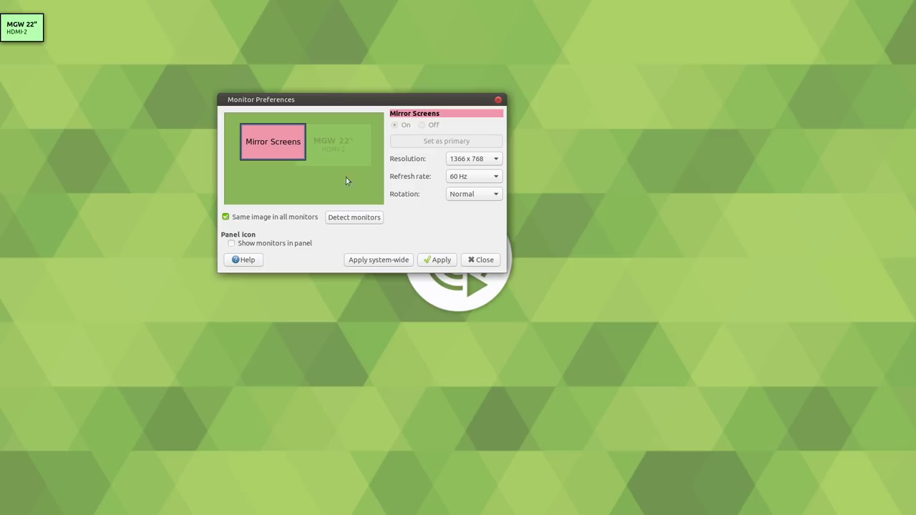
click(438, 260)
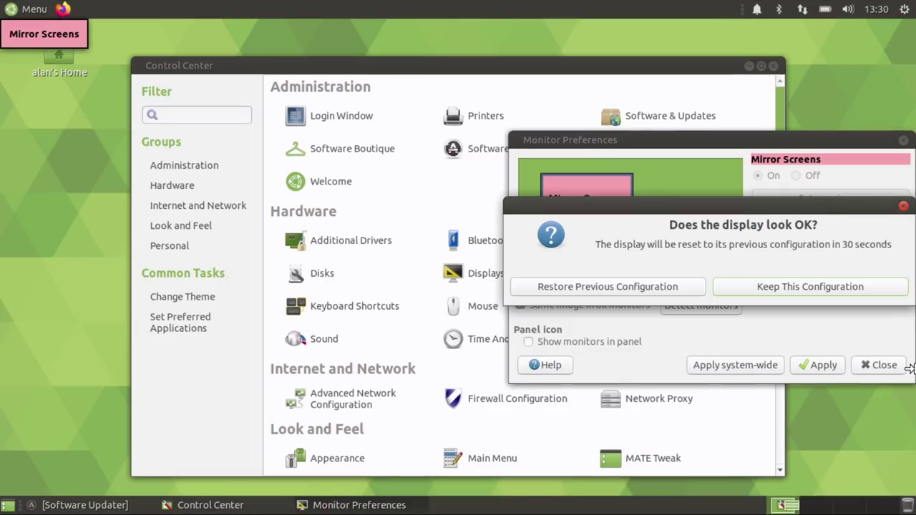
click(757, 289)
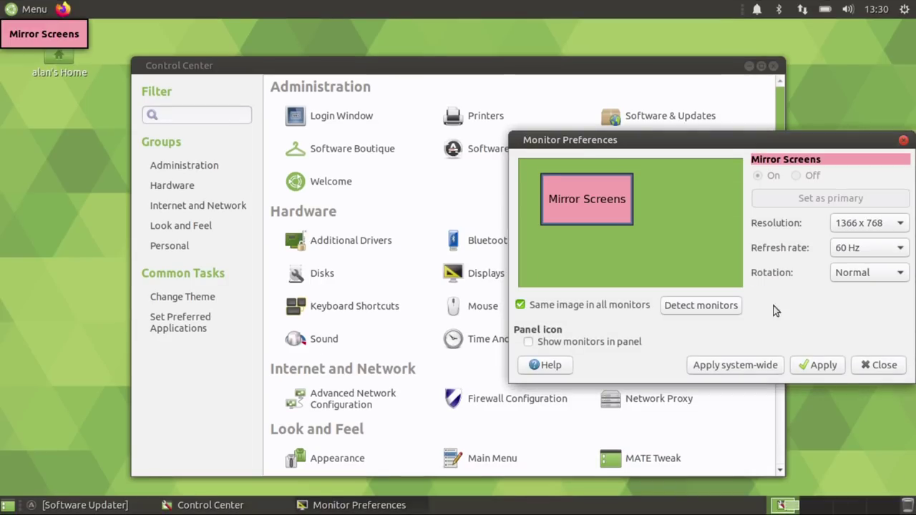
click(873, 367)
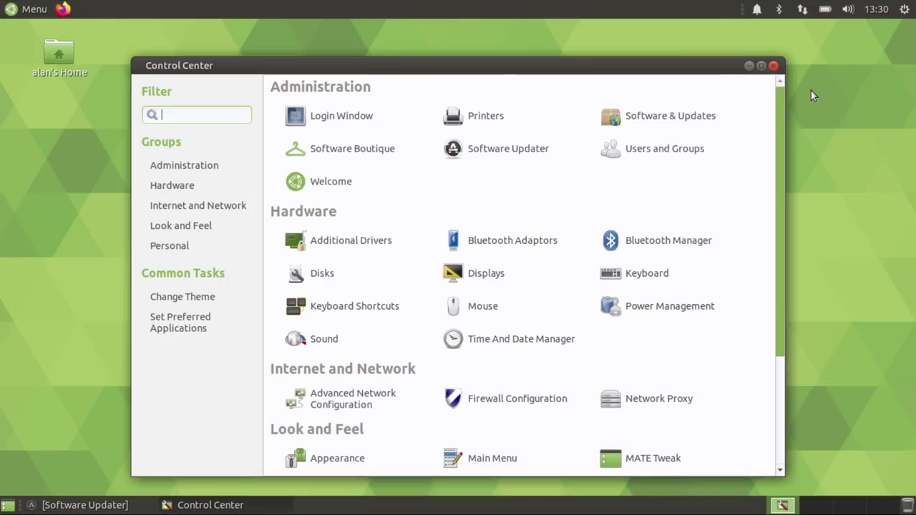
Close Control Center, dismiss the applications menu, then restore and close the pending Software Updater
click(773, 65)
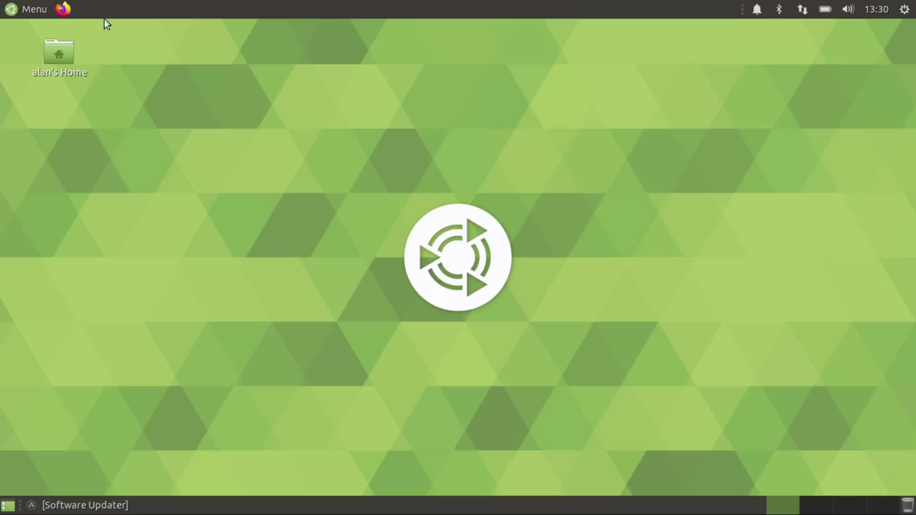
click(2, 5)
click(2, 4)
click(2, 4)
mouse_move(34, 176)
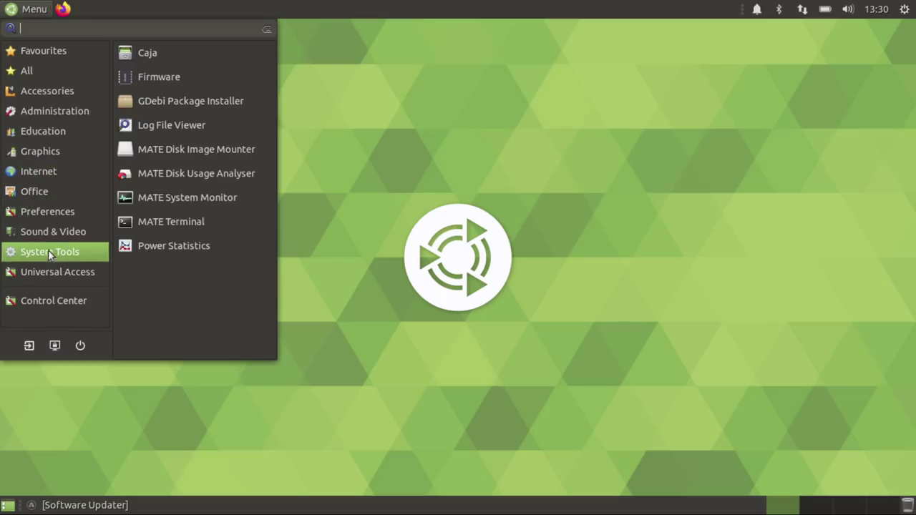
click(602, 123)
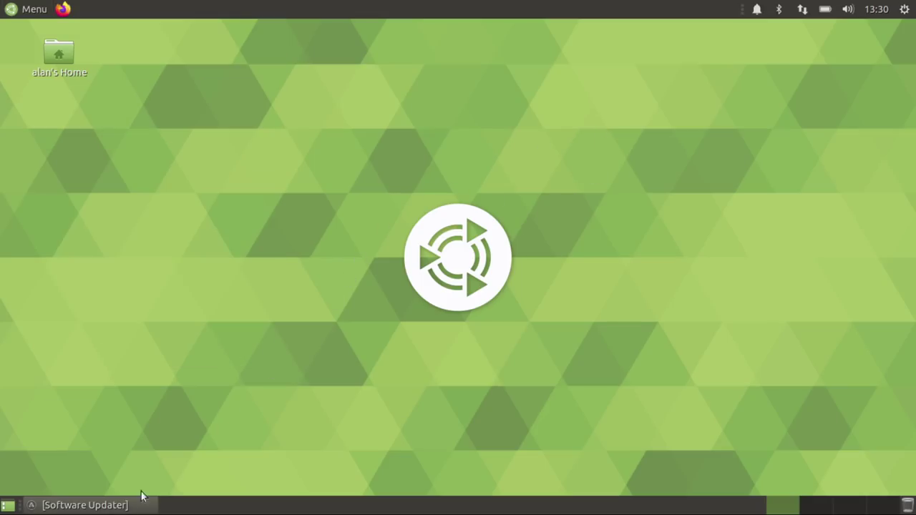
click(99, 506)
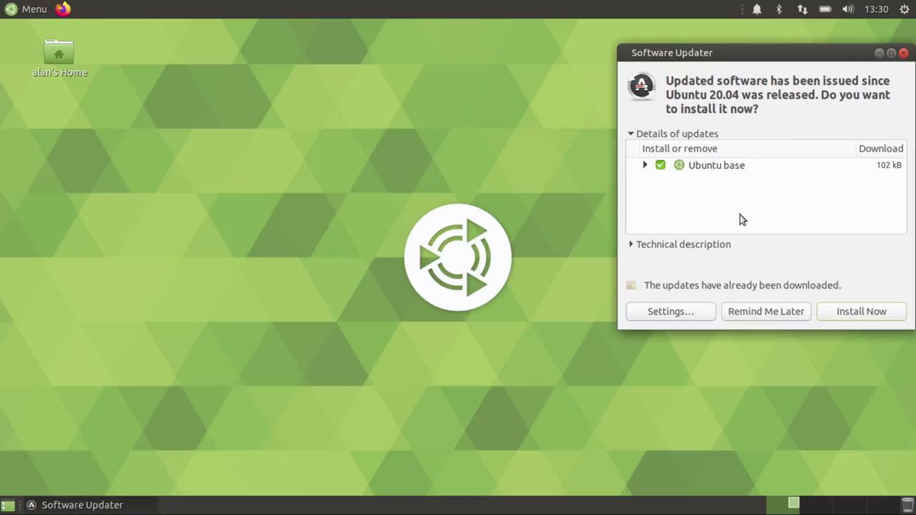
click(904, 52)
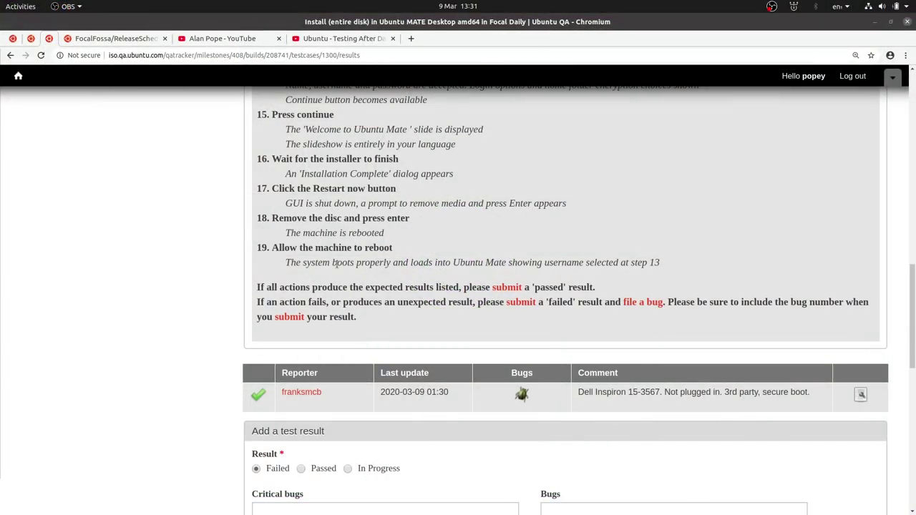
Mark the result Passed and comment that the X220 install succeeded on wired network with a slow restart
click(351, 325)
scroll(247, 285, down, 3)
click(301, 342)
click(294, 385)
scroll(198, 380, down, 2)
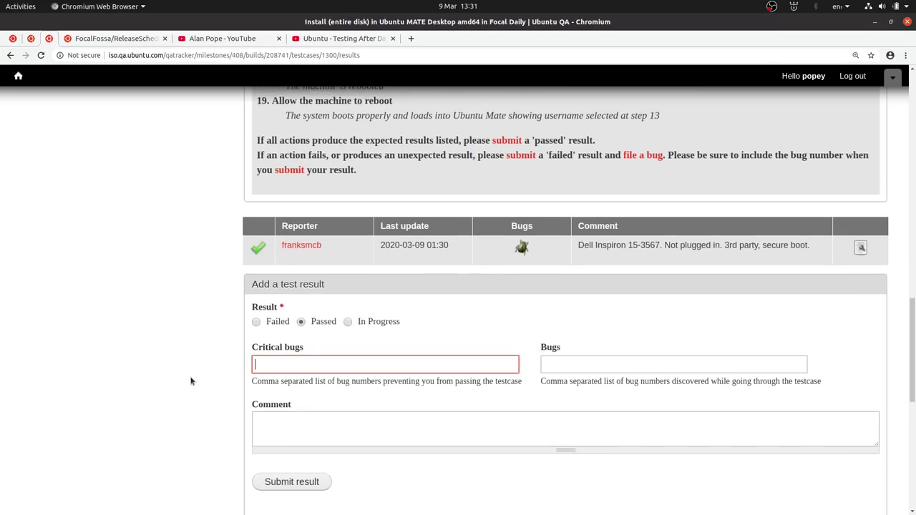
click(303, 352)
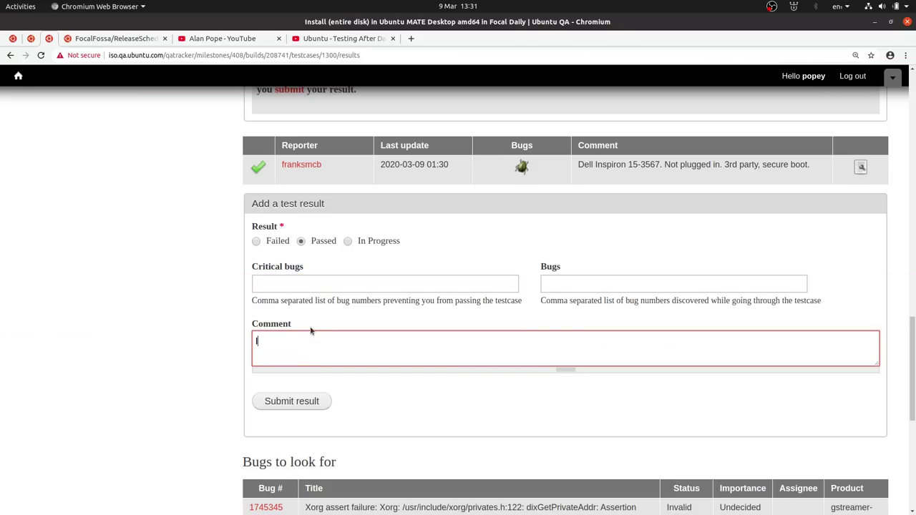
text(nstalled successfully on X220. )
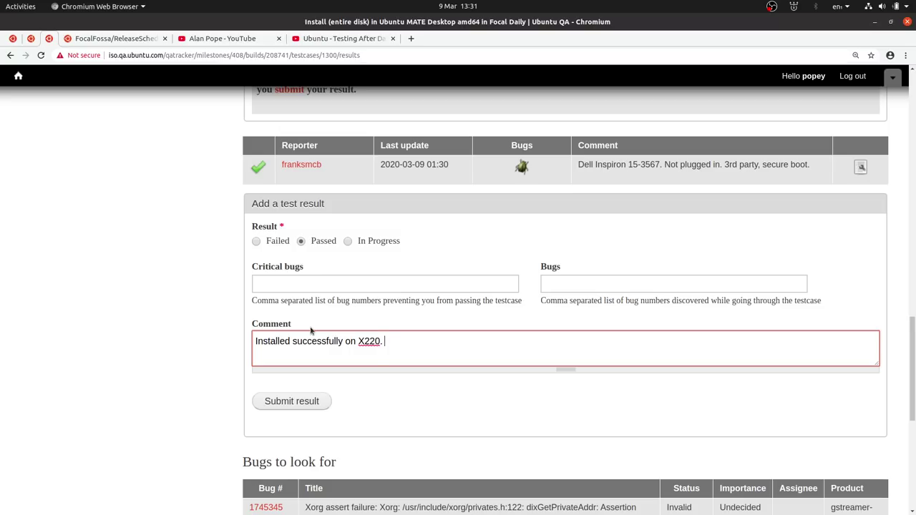
text(Plugged in, wired ne)
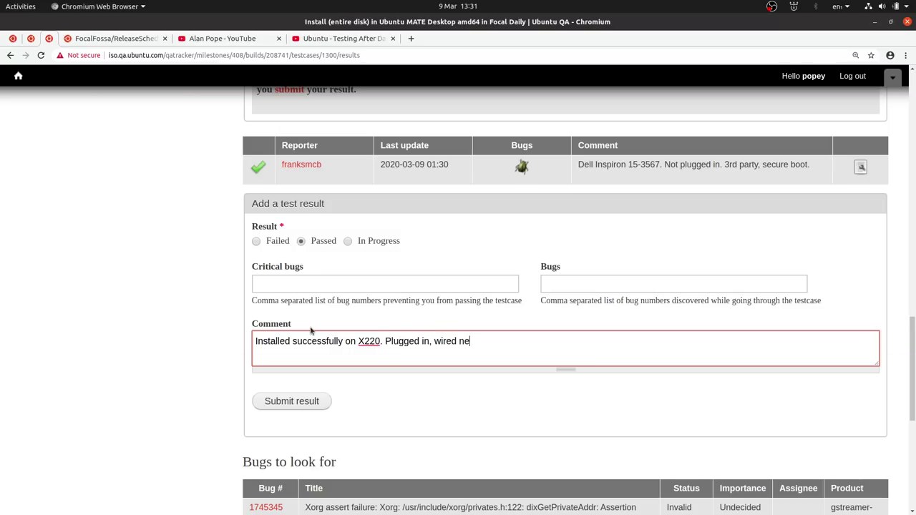
text(twork. Took a while to restart )
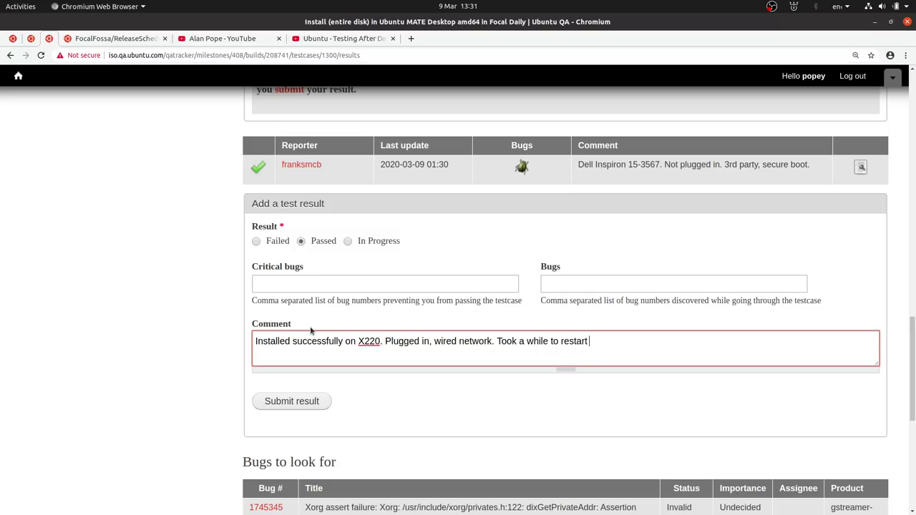
text(post-install, s)
text(o i )
text( I power cycled.)
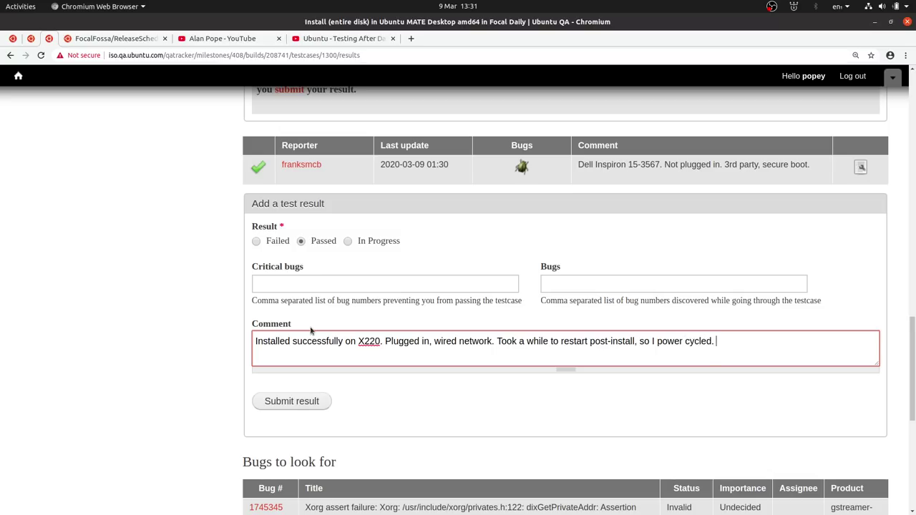
Submit the Passed result and review the new entry in the results table and Bugs to look for list
click(309, 402)
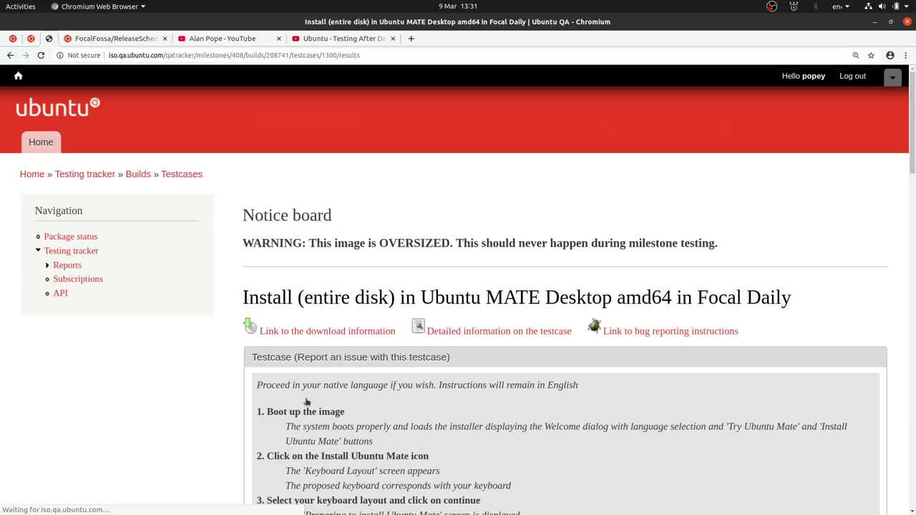
scroll(360, 469, down, 4)
scroll(360, 469, down, 8)
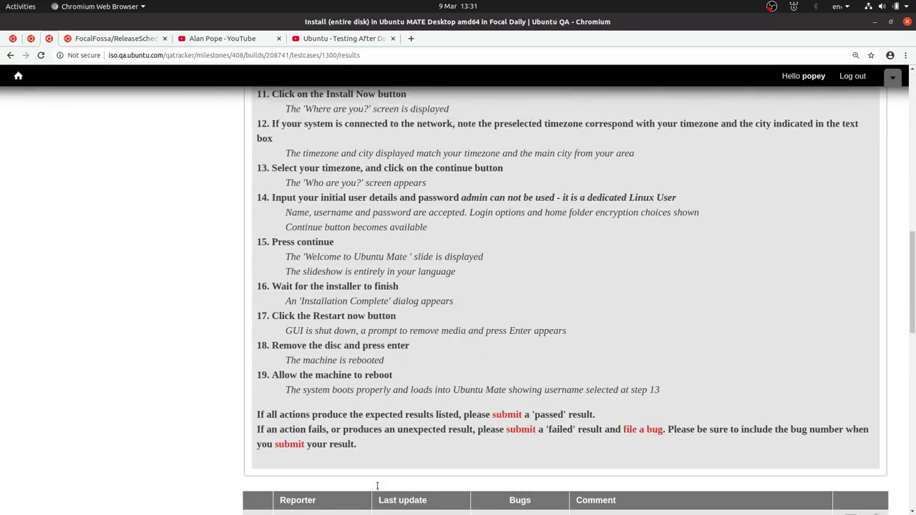
scroll(394, 492, down, 5)
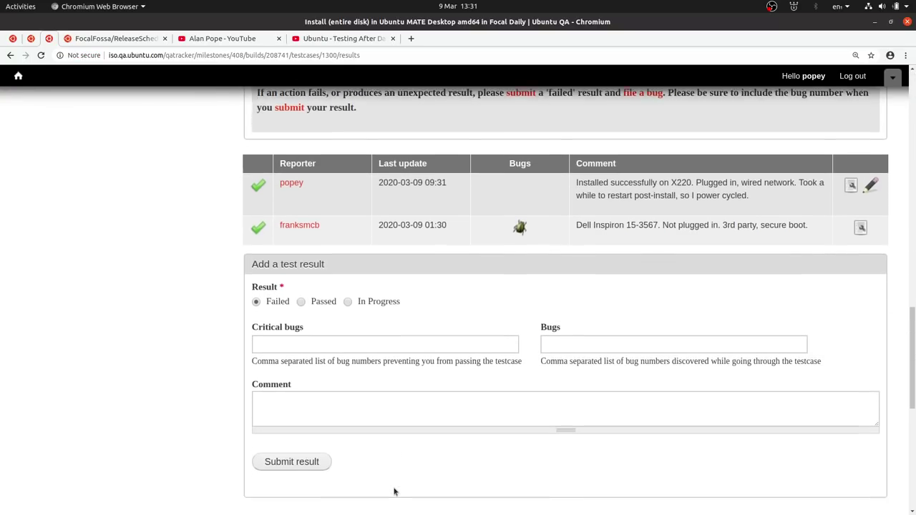
scroll(394, 492, down, 3)
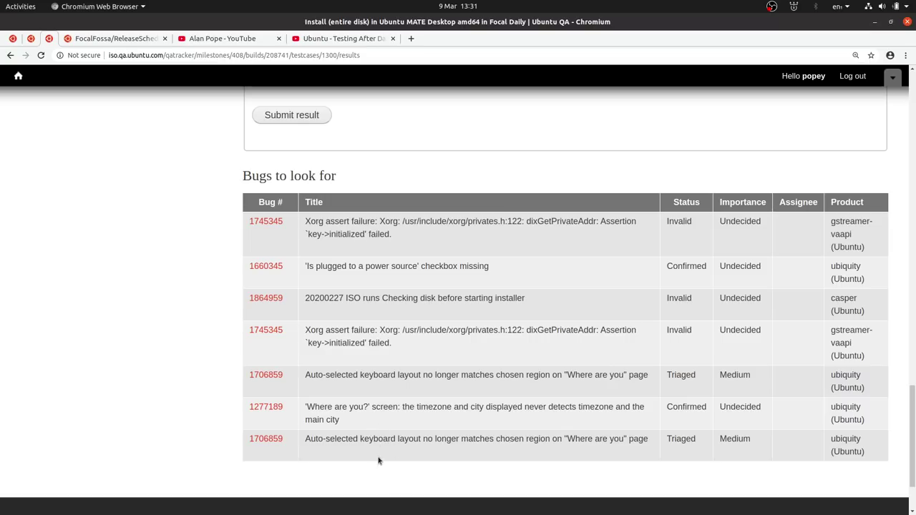
scroll(377, 465, up, 1)
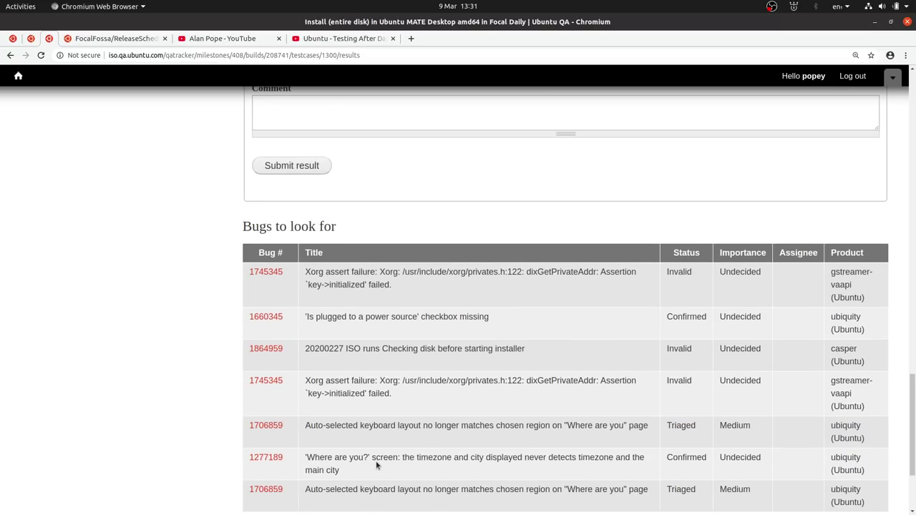
scroll(403, 302, up, 1)
scroll(403, 302, down, 3)
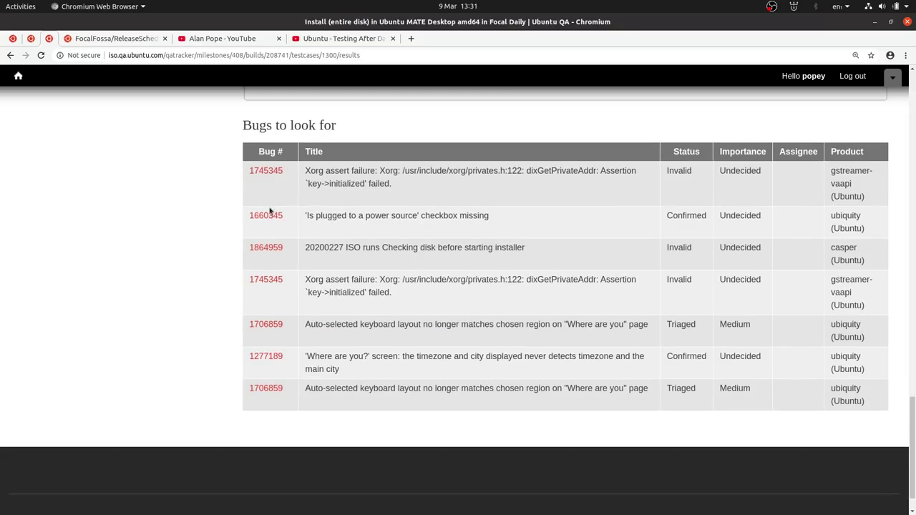
scroll(418, 309, up, 10)
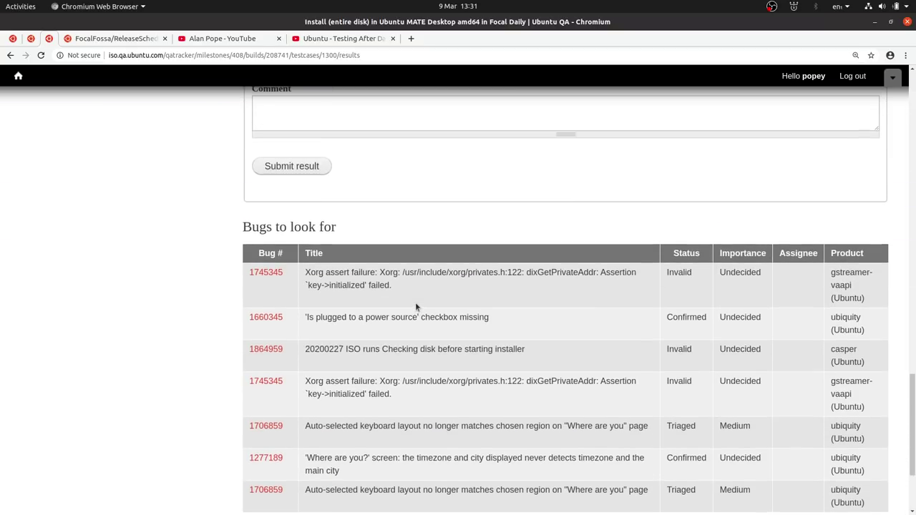
scroll(417, 307, up, 8)
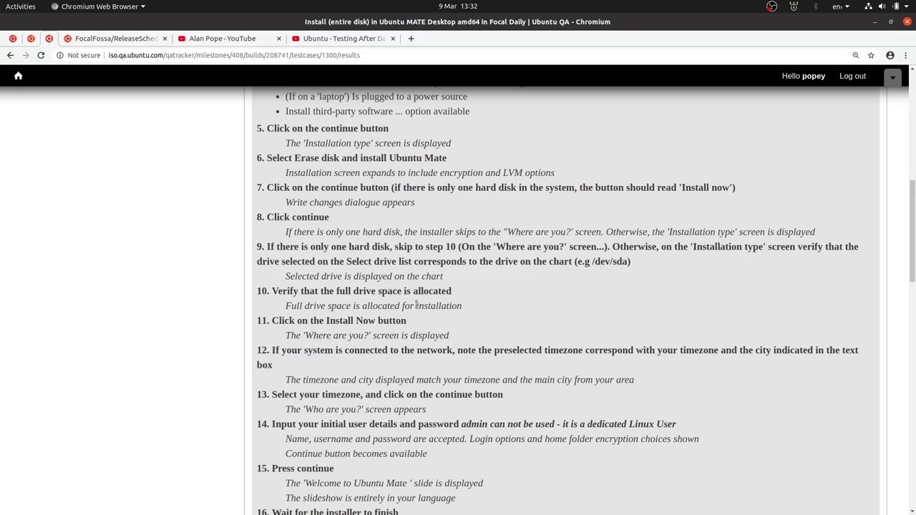
click(10, 56)
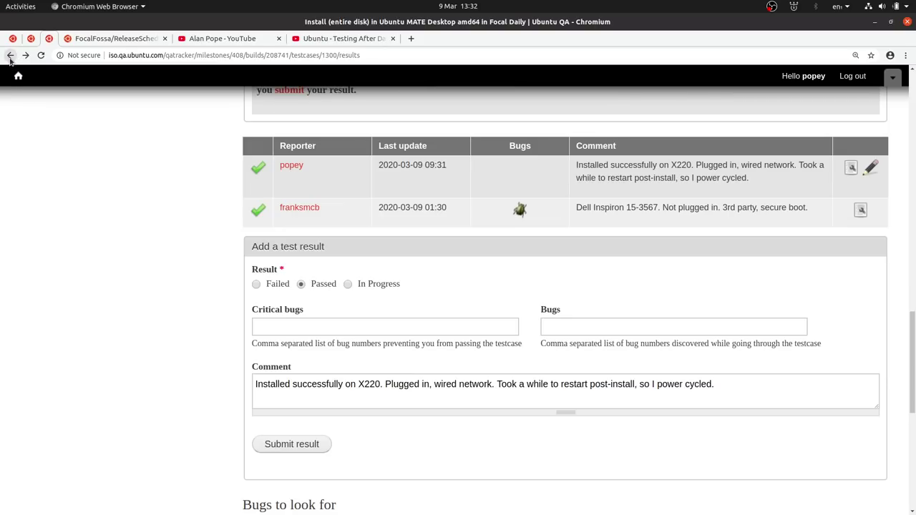
scroll(142, 185, up, 20)
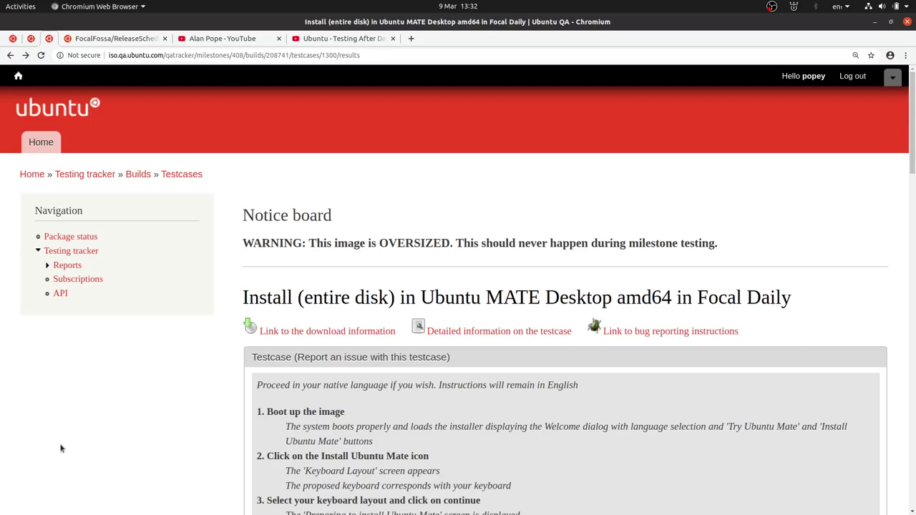
key(alt+Tab)
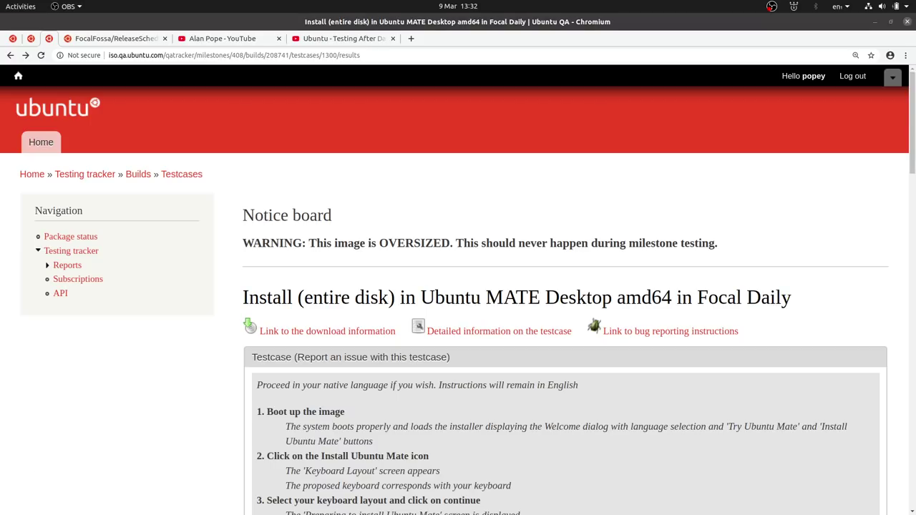
key(ctrl+2)
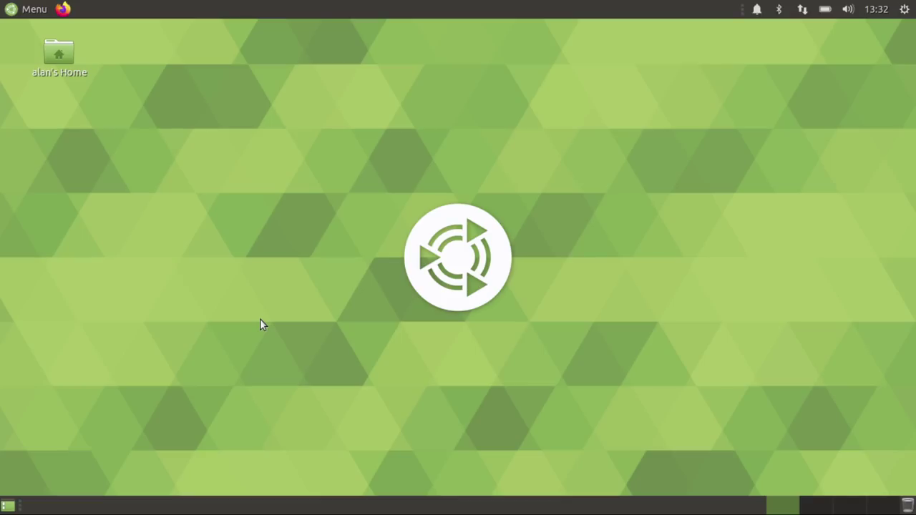
key(ctrl+1)
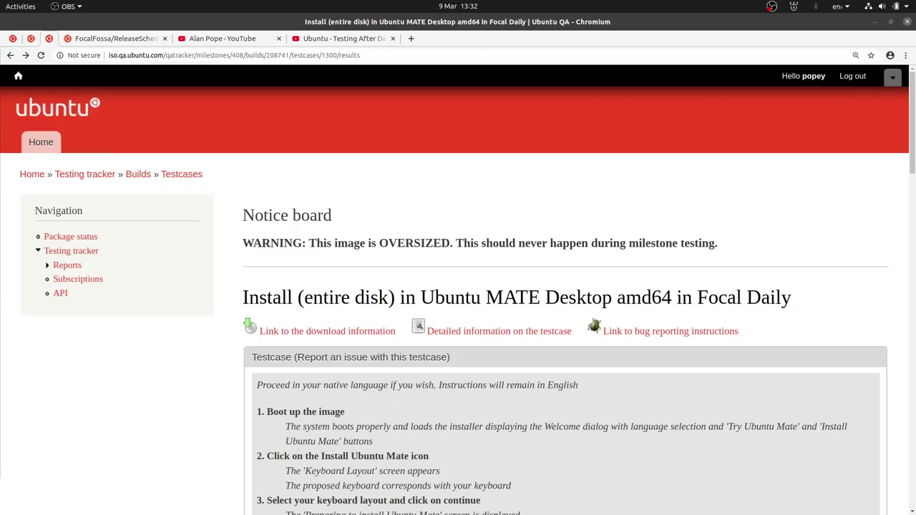
In gedit, cut the '4 Ubuntu MATE' line from To Do and paste it under Ubuntu Studio in Done
key(alt+Tab)
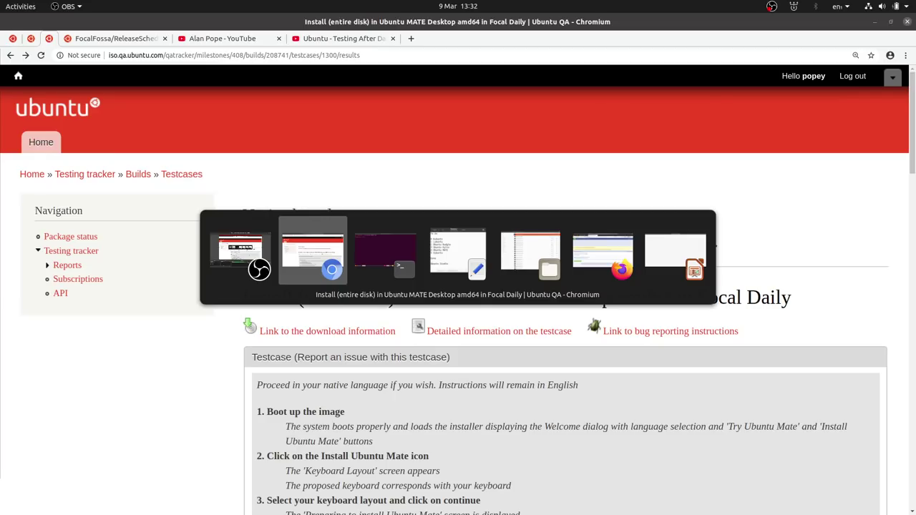
key(alt+Tab)
key(alt+Tab)
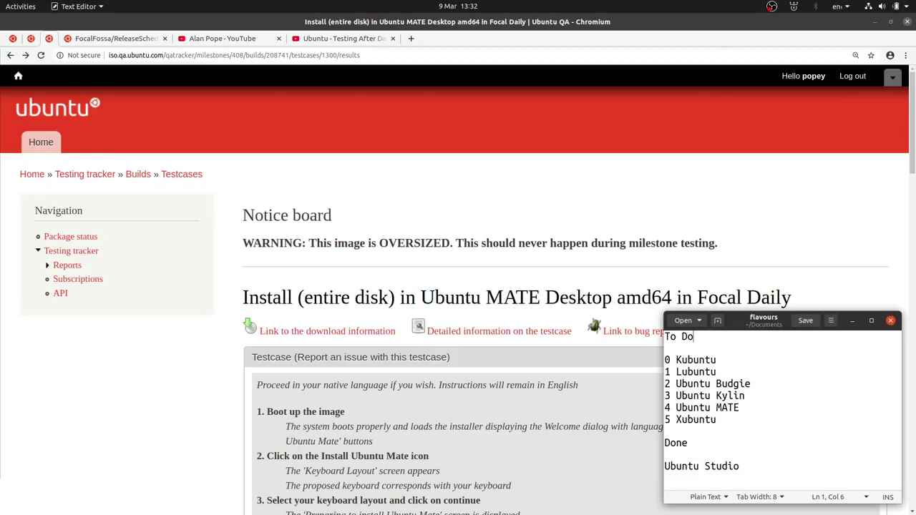
click(758, 412)
key(Up)
key(shift+Down)
key(ctrl+c)
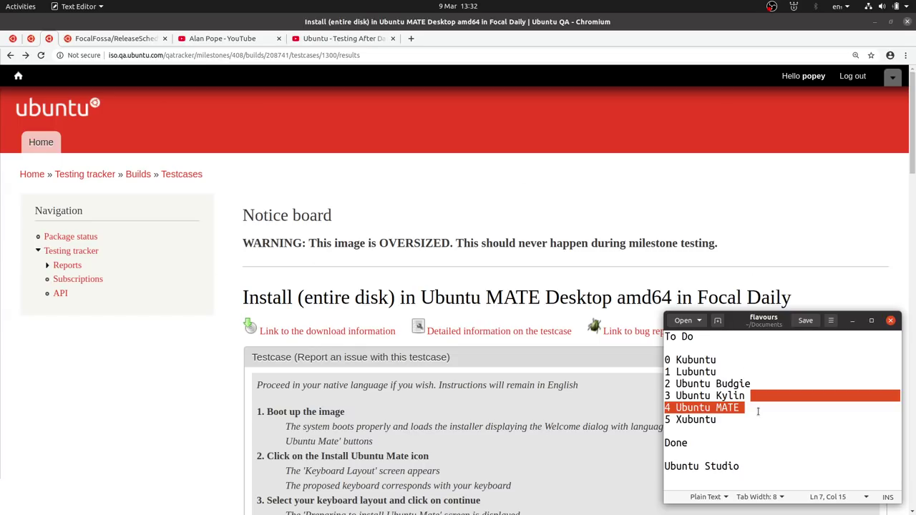
key(Delete)
key(Down)
key(Down)
key(Down)
key(Down)
key(Down)
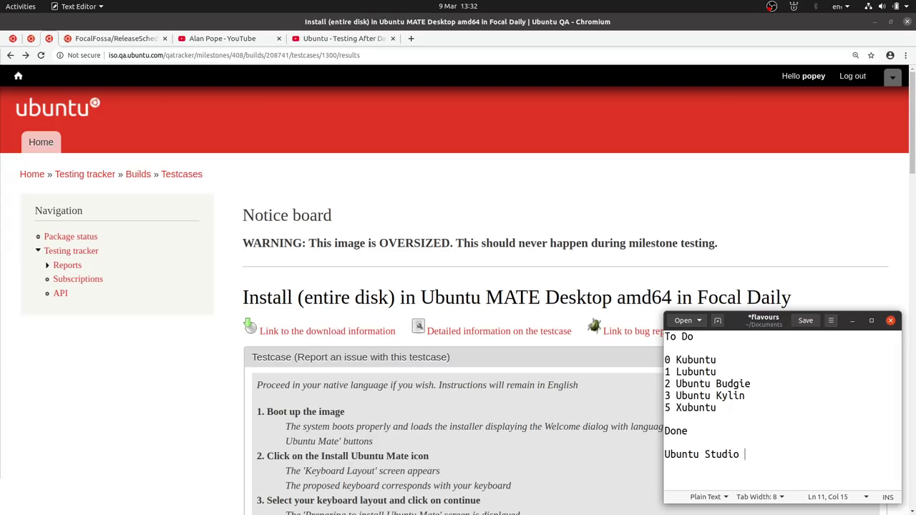
key(Return)
key(ctrl+v)
Strip the leading 4 from the pasted Ubuntu MATE line and remove the blank line above it
click(665, 477)
key(Delete)
key(Delete)
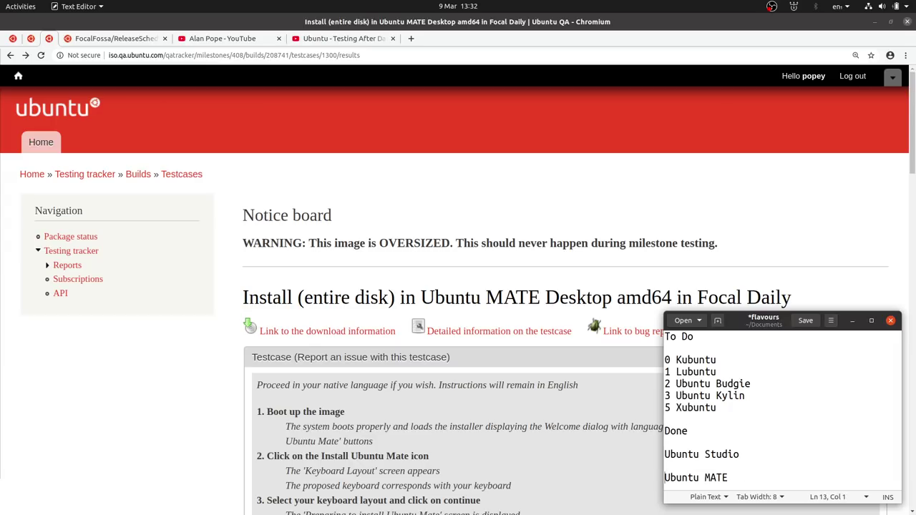
key(End)
key(Home)
key(BackSpace)
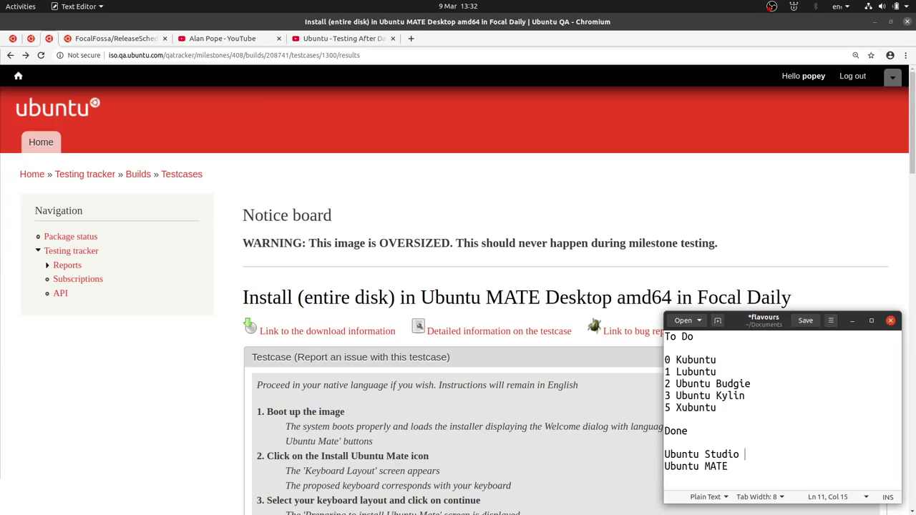
Renumber '5 Xubuntu' to '4' and save the flavours file
key(Up)
key(Up)
key(Up)
key(Up)
key(Up)
key(Up)
key(End)
key(Up)
key(End)
key(Left)
key(Left)
key(BackSpace)
text(4)
key(ctrl+s)
In Chromium, view the Testing After Dark stream and the community poll, then the ubuntu.com homepage tab
click(236, 126)
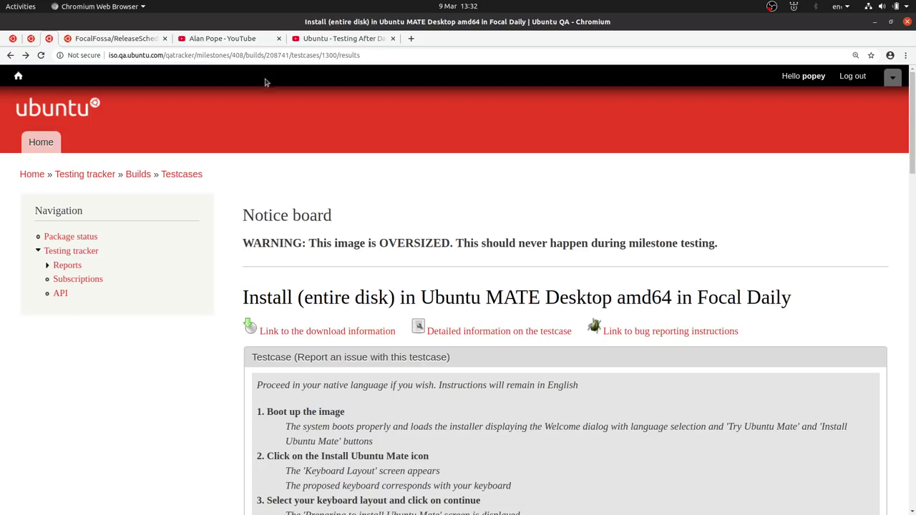
click(326, 41)
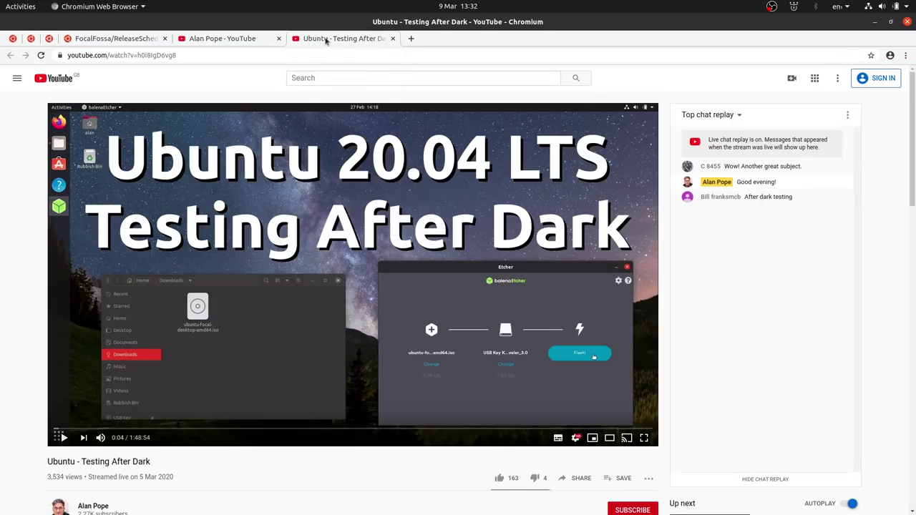
click(208, 41)
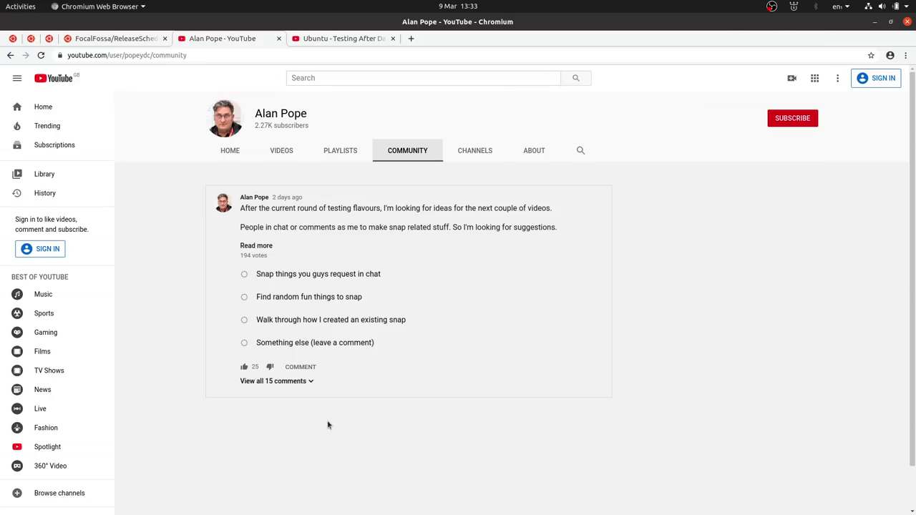
click(12, 41)
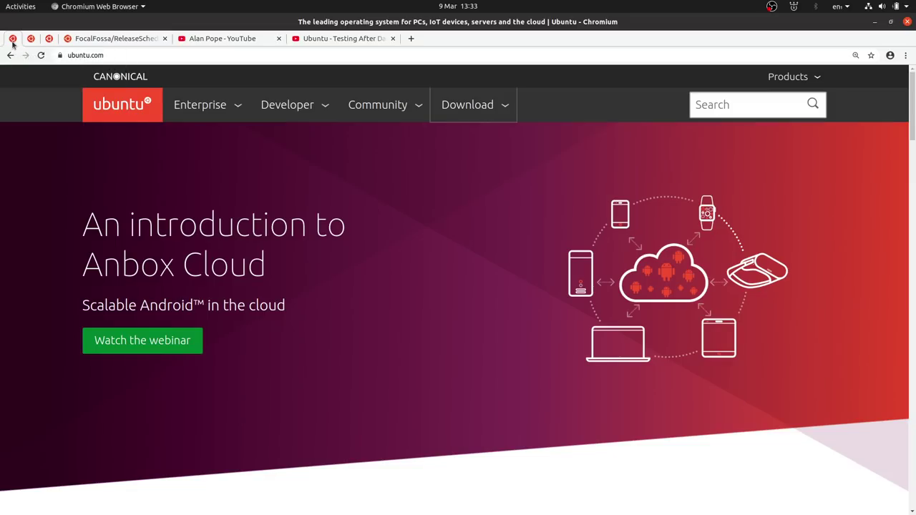